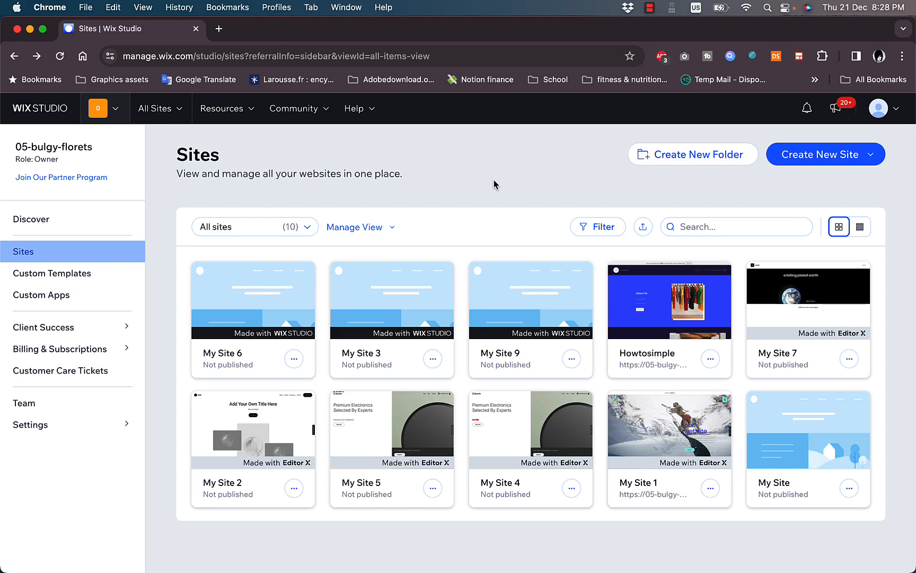
Open My Site 6 in the editor, scroll its BARE home page, then return to the Sites list
{"action": "mouse_move", "coordinate": [266, 267]}
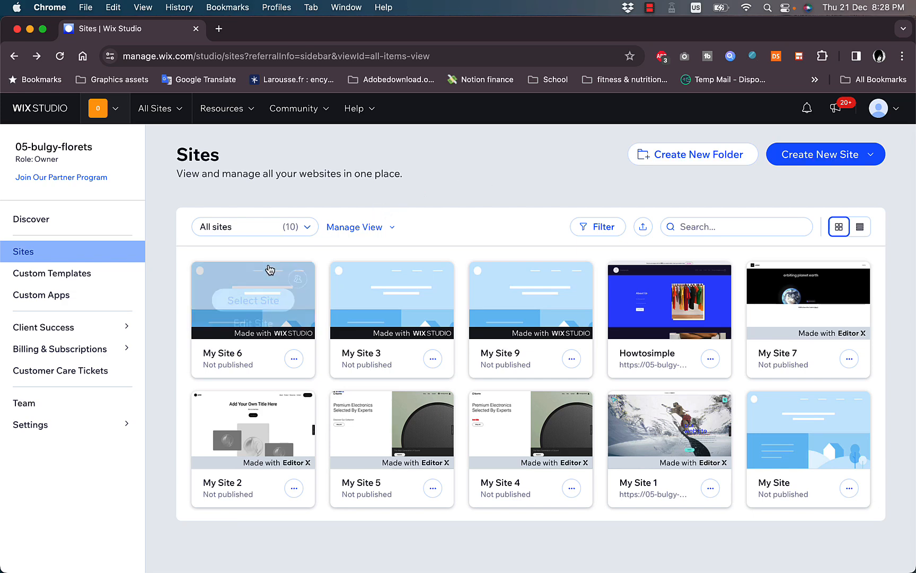
{"action": "left_click", "coordinate": [254, 324]}
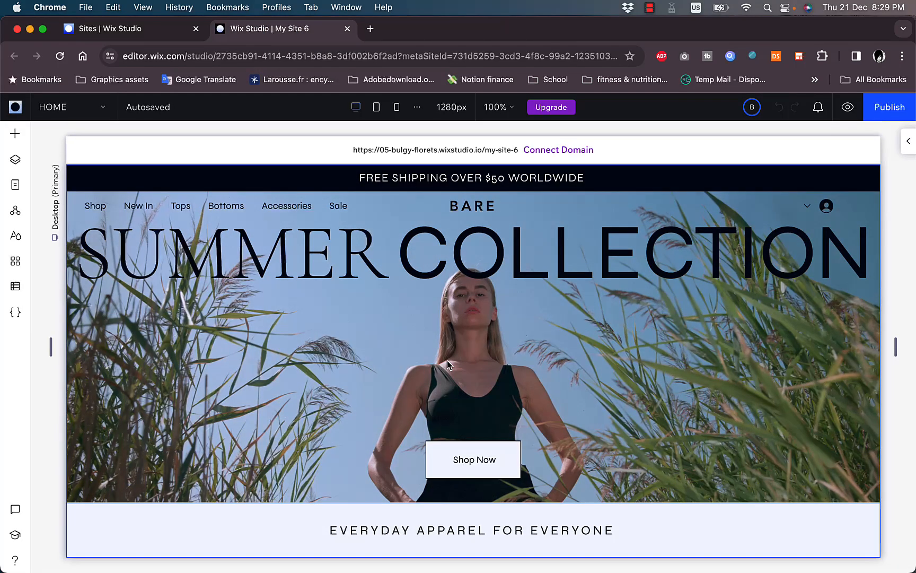
{"action": "scroll", "coordinate": [447, 360], "scroll_direction": "down", "scroll_amount": 1}
{"action": "scroll", "coordinate": [447, 365], "scroll_direction": "down", "scroll_amount": 20}
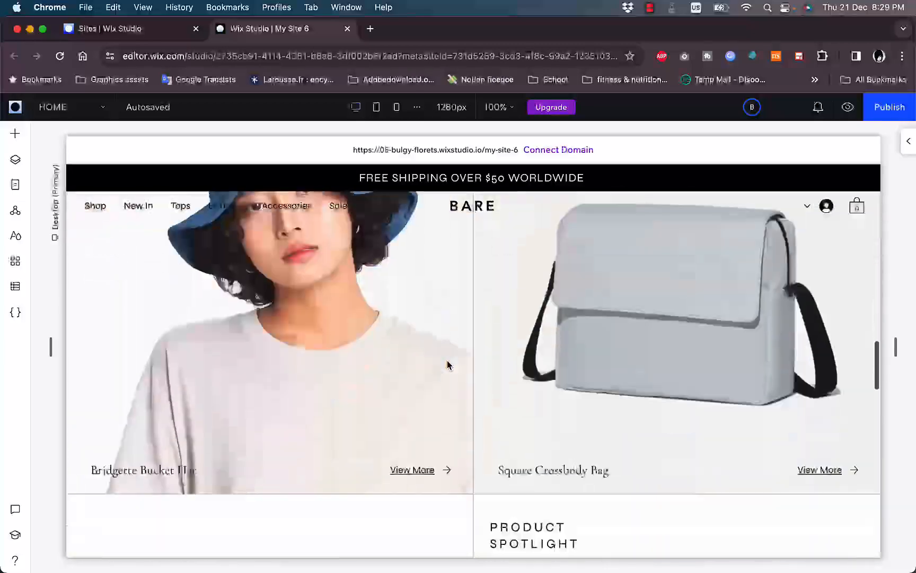
{"action": "scroll", "coordinate": [447, 365], "scroll_direction": "up", "scroll_amount": 15}
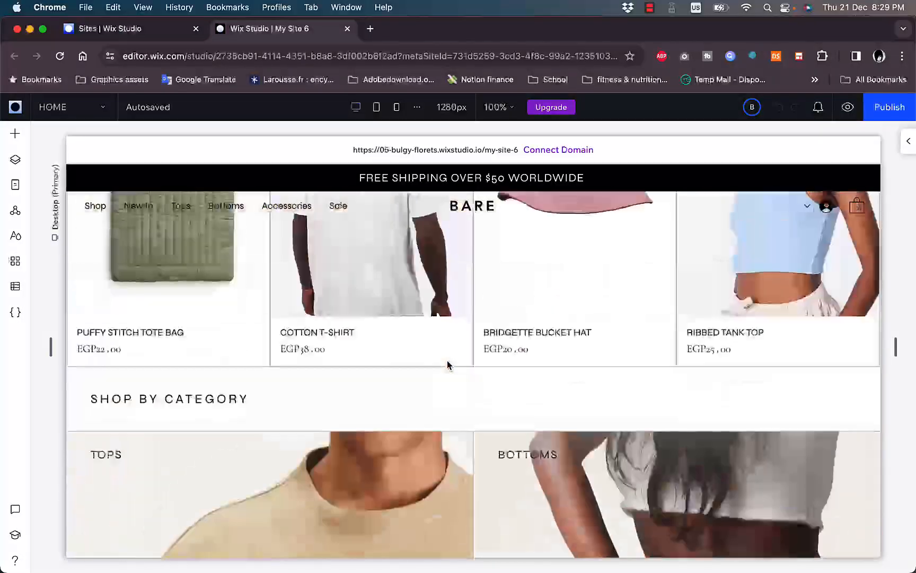
{"action": "scroll", "coordinate": [447, 366], "scroll_direction": "up", "scroll_amount": 5}
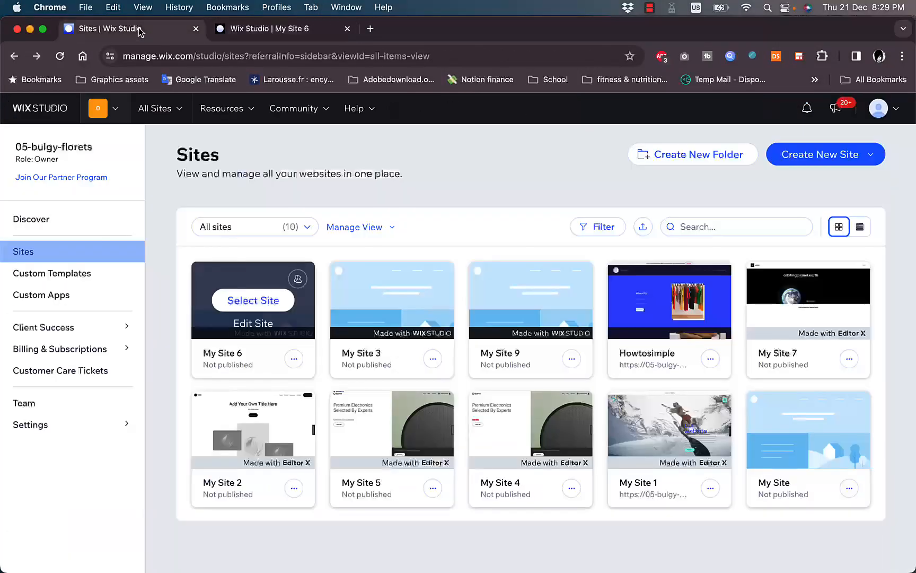
{"action": "left_click", "coordinate": [140, 30]}
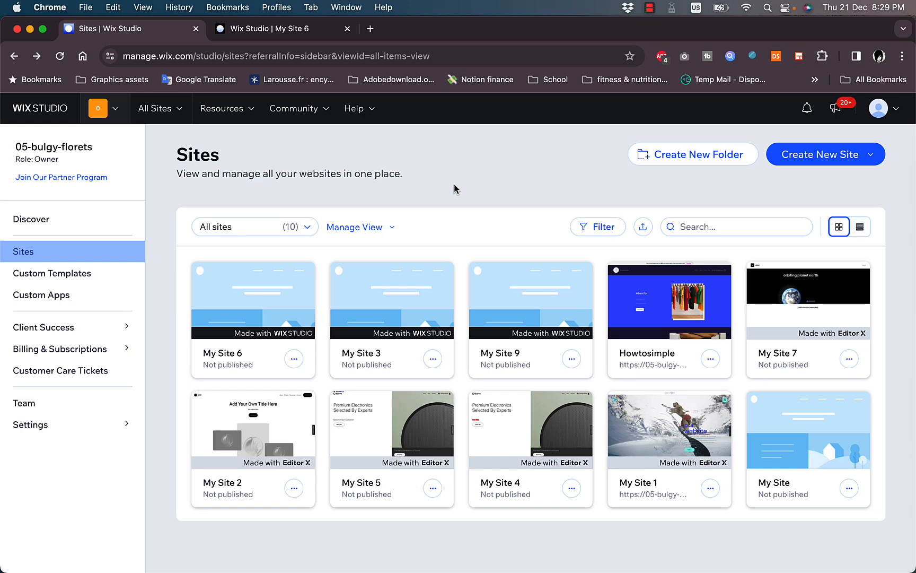
Open My Site 6's dashboard and scroll its 'Let's set up your business' checklist at 0/8
{"action": "left_click", "coordinate": [254, 301]}
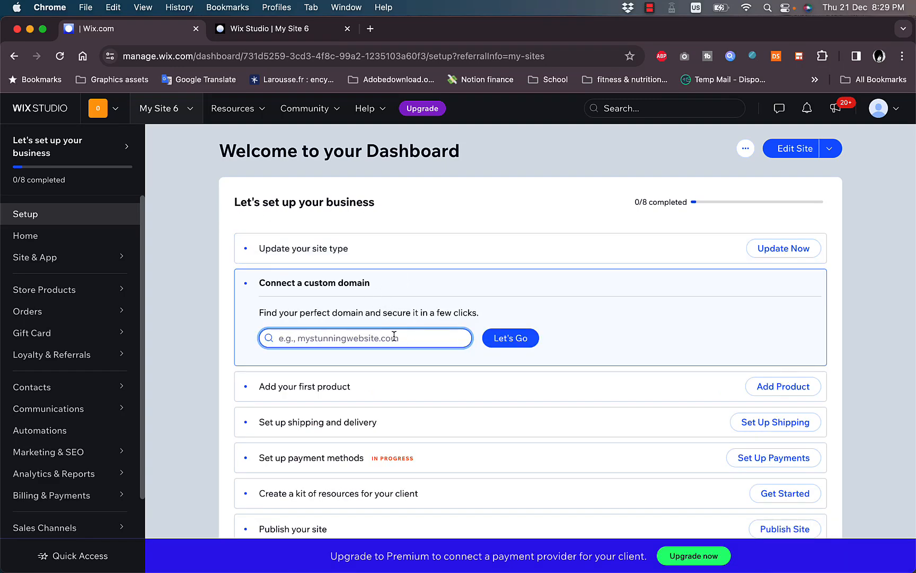
{"action": "scroll", "coordinate": [427, 305], "scroll_direction": "down", "scroll_amount": 3}
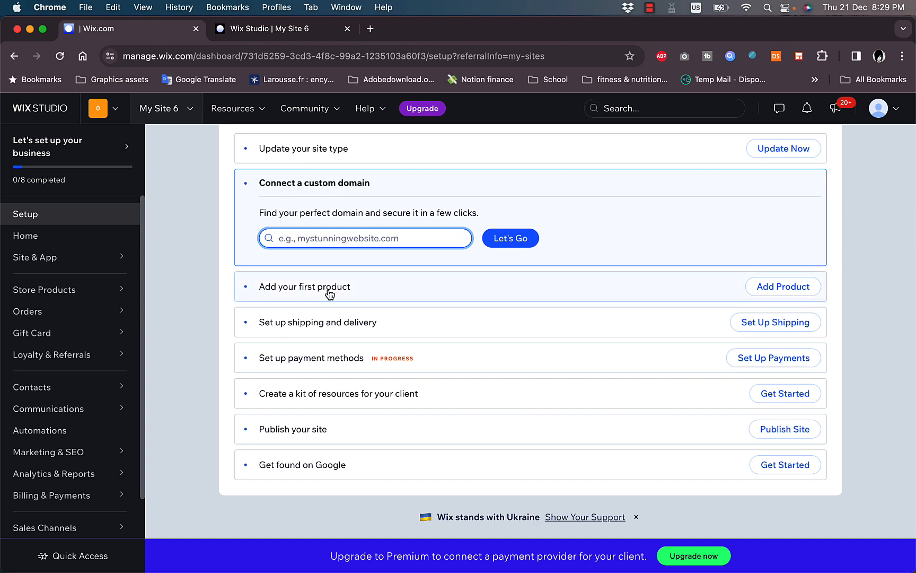
Scroll the editor canvas to the New In products, then return to the dashboard checklist
{"action": "left_click", "coordinate": [282, 35]}
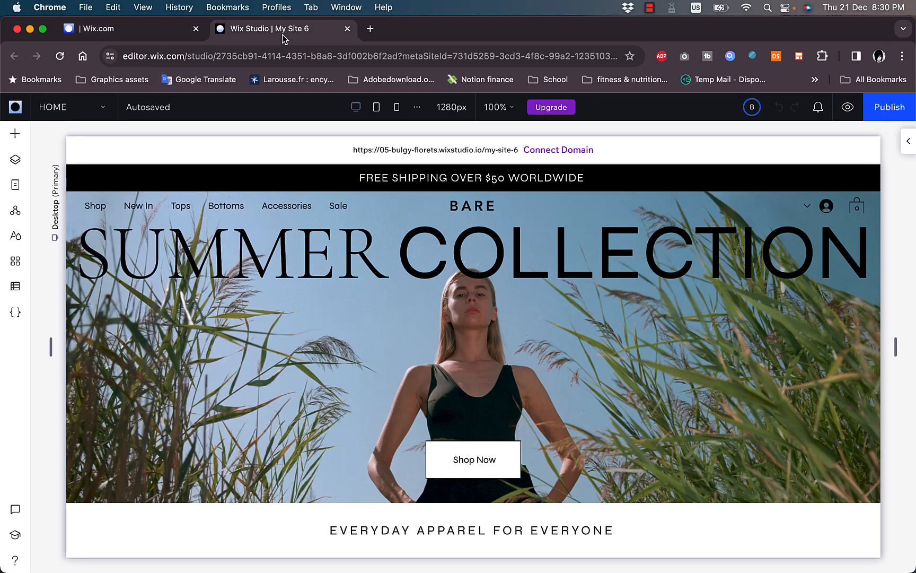
{"action": "scroll", "coordinate": [453, 298], "scroll_direction": "down", "scroll_amount": 8}
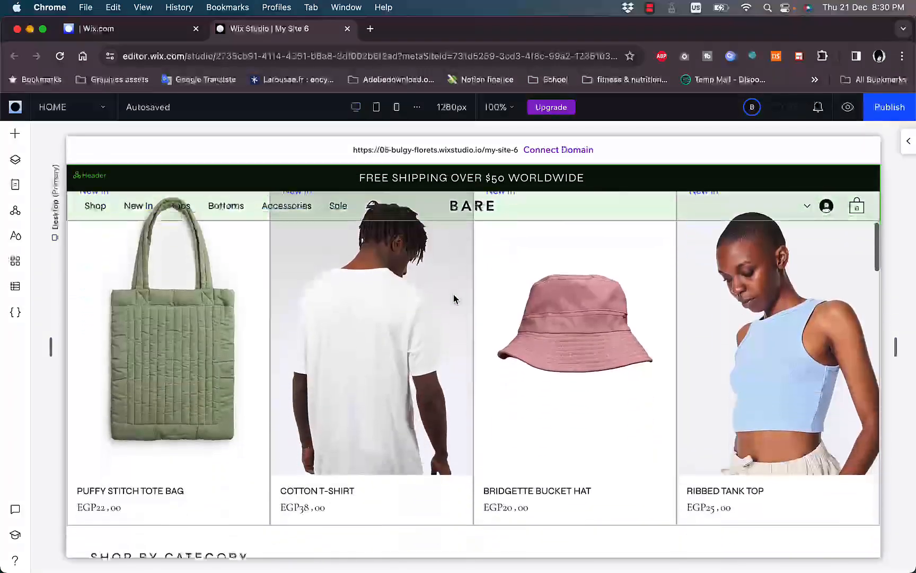
{"action": "scroll", "coordinate": [454, 299], "scroll_direction": "down", "scroll_amount": 3}
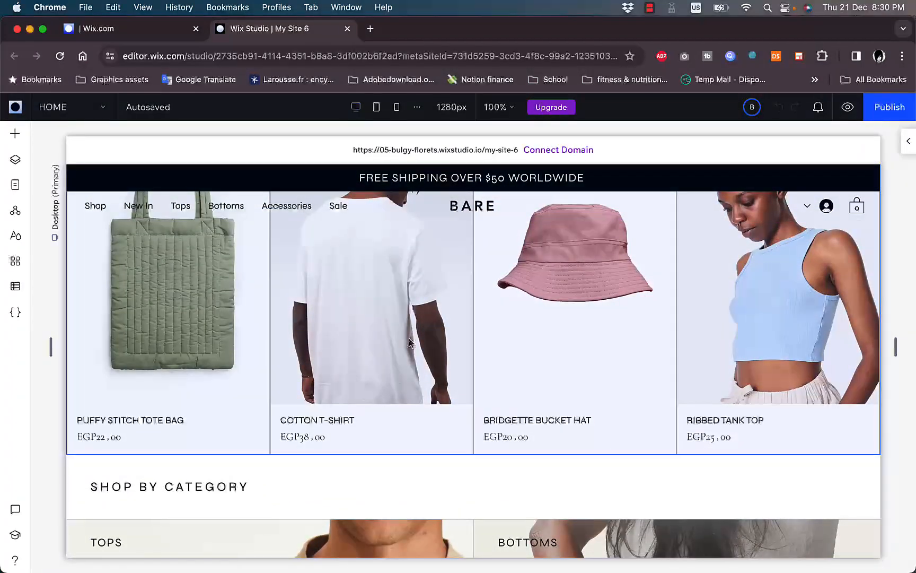
{"action": "left_click", "coordinate": [154, 35]}
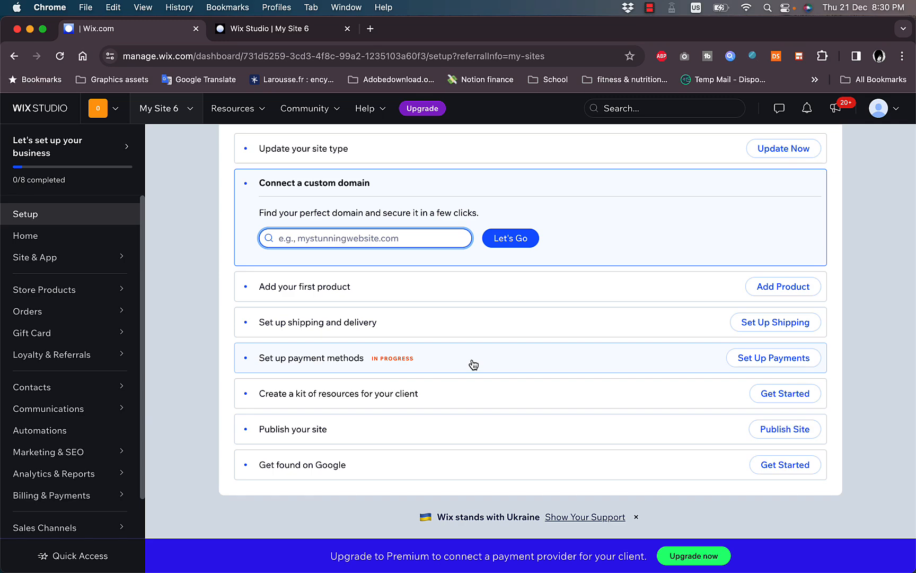
Open Set Up Payments to review Manual Payments (connected) and PayPal (not connected)
{"action": "left_click", "coordinate": [762, 359]}
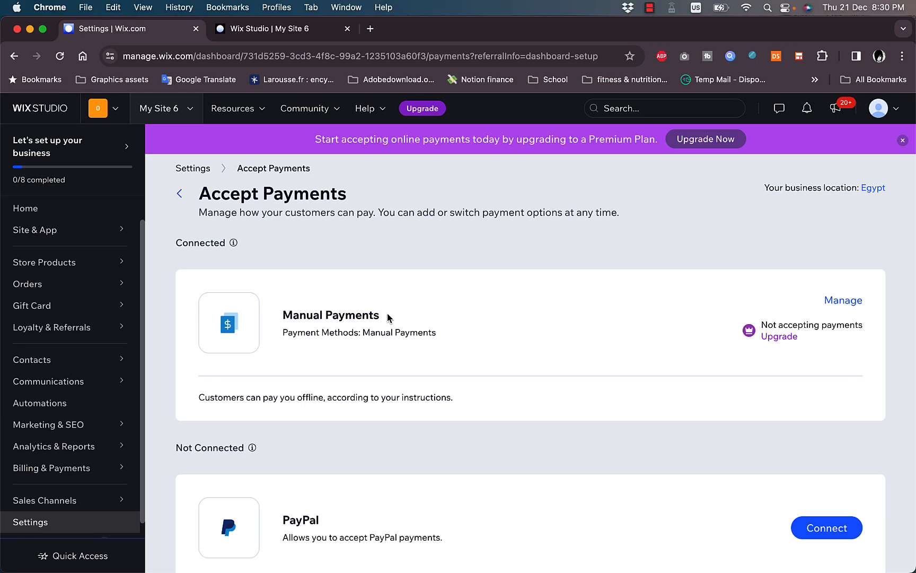
{"action": "scroll", "coordinate": [387, 313], "scroll_direction": "down", "scroll_amount": 3}
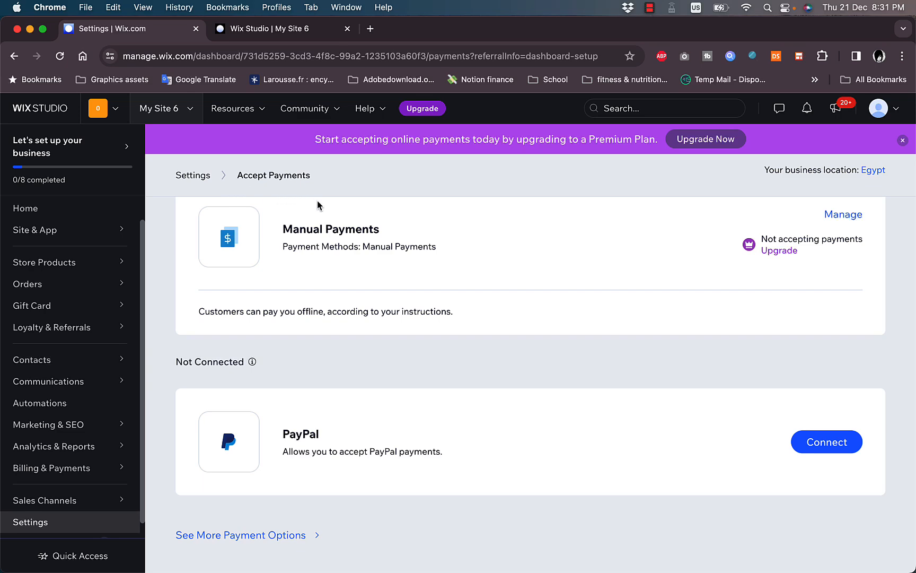
Back in the editor, show the Site Pages panel and scroll to the Category, Cart, Thank You and Product pages
{"action": "left_click", "coordinate": [285, 32]}
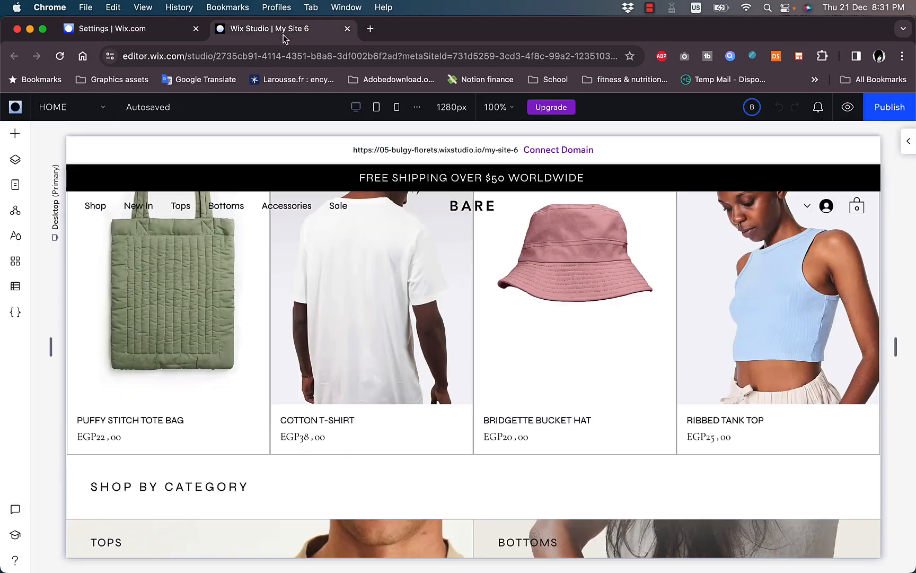
{"action": "scroll", "coordinate": [460, 207], "scroll_direction": "up", "scroll_amount": 10}
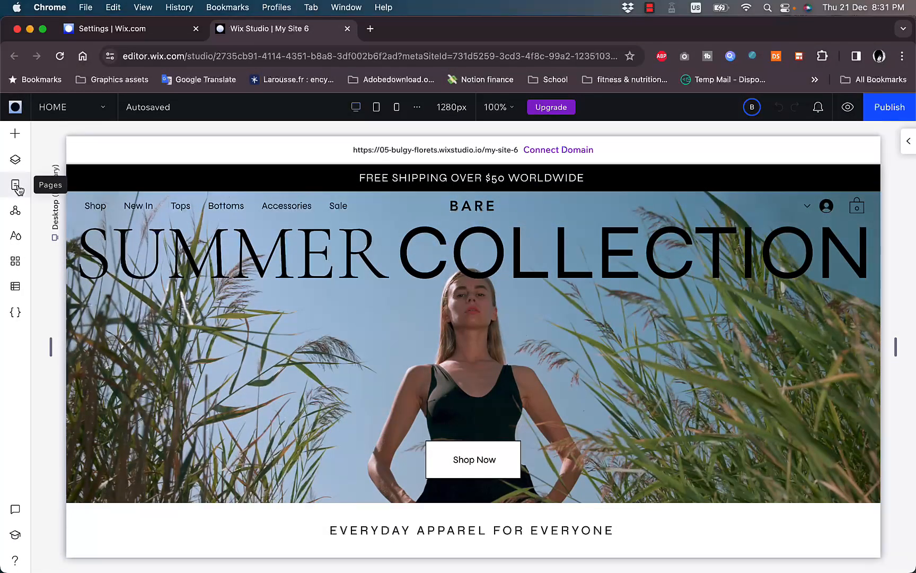
{"action": "left_click", "coordinate": [16, 185]}
{"action": "scroll", "coordinate": [123, 342], "scroll_direction": "down", "scroll_amount": 2}
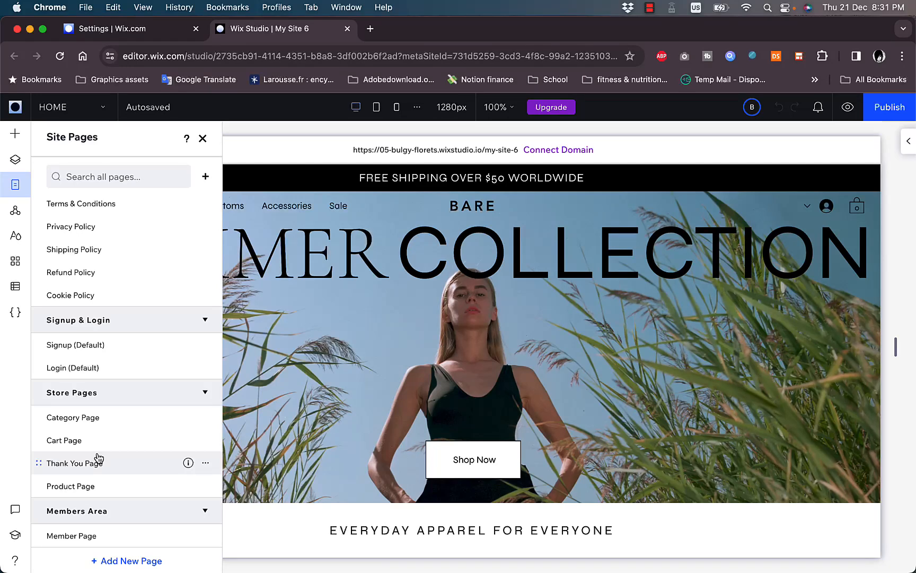
Open the Cart Page from Store Pages, showing 'CART IS EMPTY' with a Continue Browsing link
{"action": "left_click", "coordinate": [118, 28]}
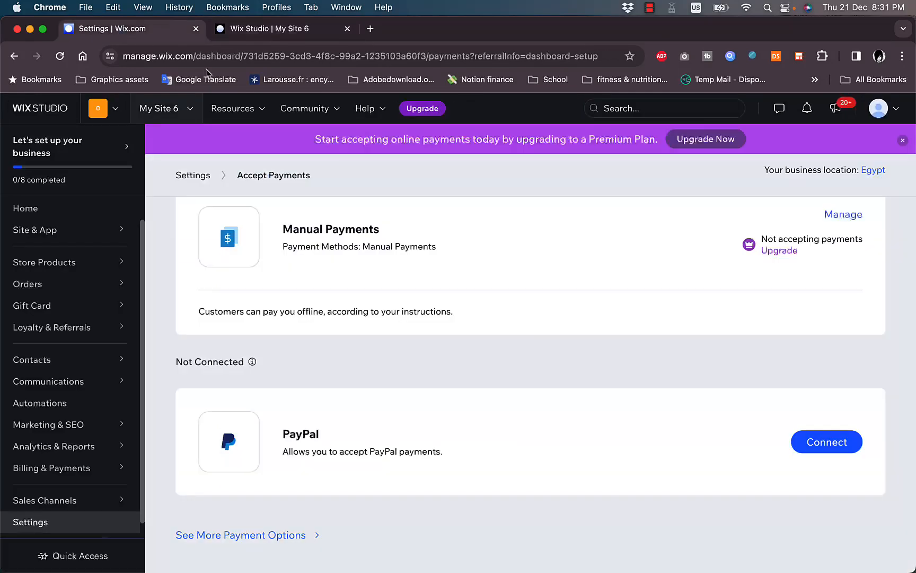
{"action": "left_click", "coordinate": [267, 34]}
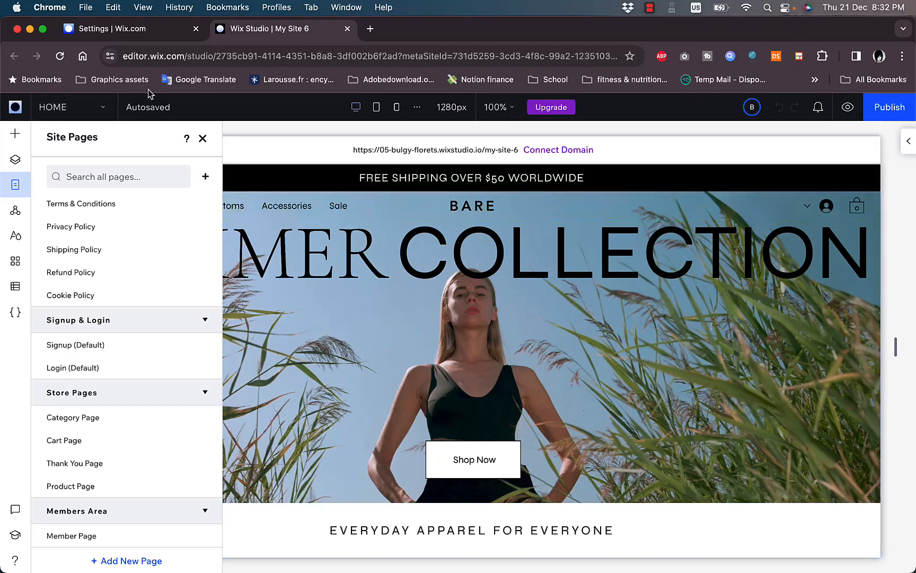
{"action": "left_click", "coordinate": [105, 108]}
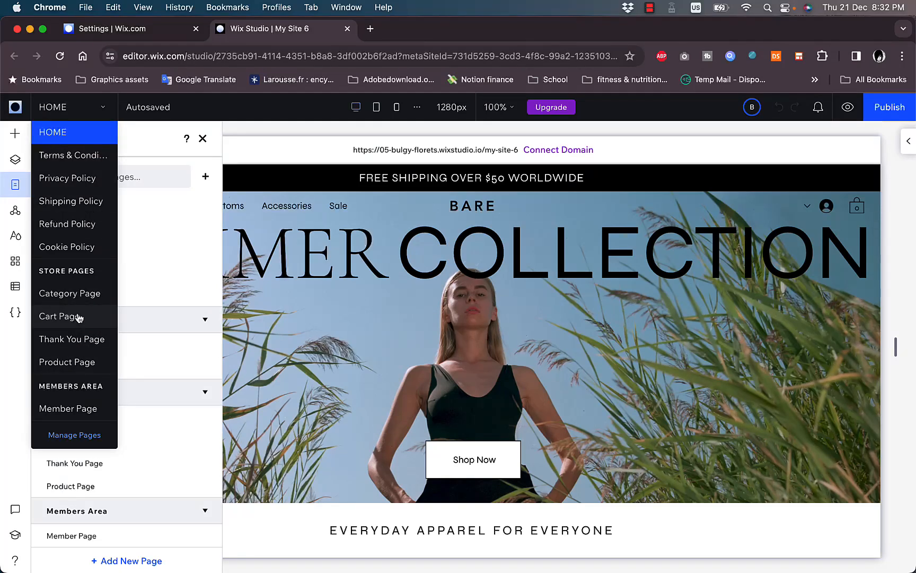
{"action": "left_click", "coordinate": [74, 436]}
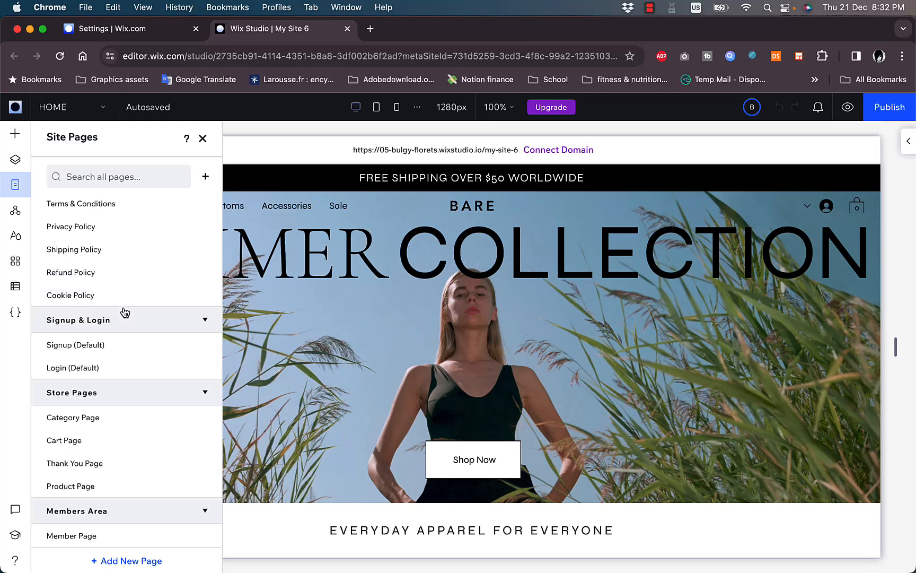
{"action": "left_click", "coordinate": [71, 443]}
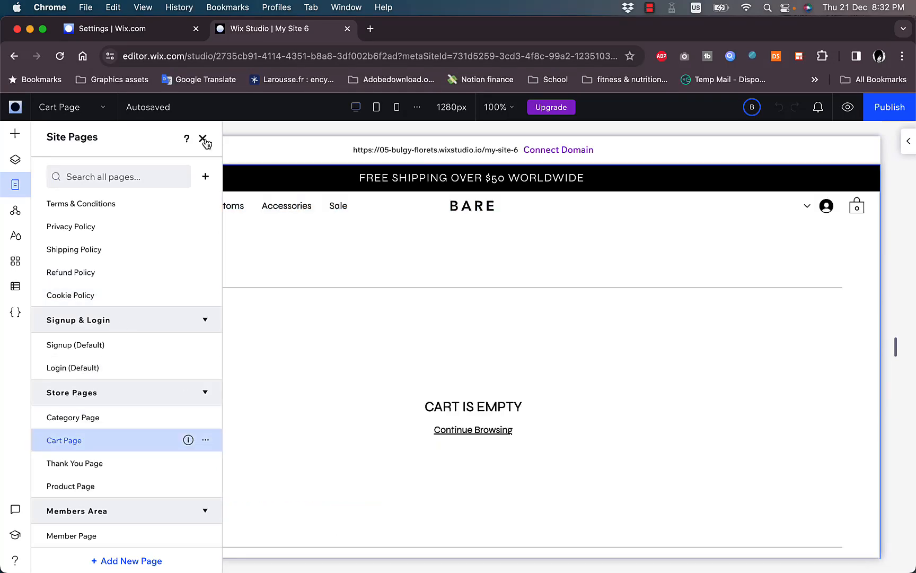
Select the Cart Page element and preview it with the MY CART heading and empty-cart message
{"action": "left_click", "coordinate": [203, 139]}
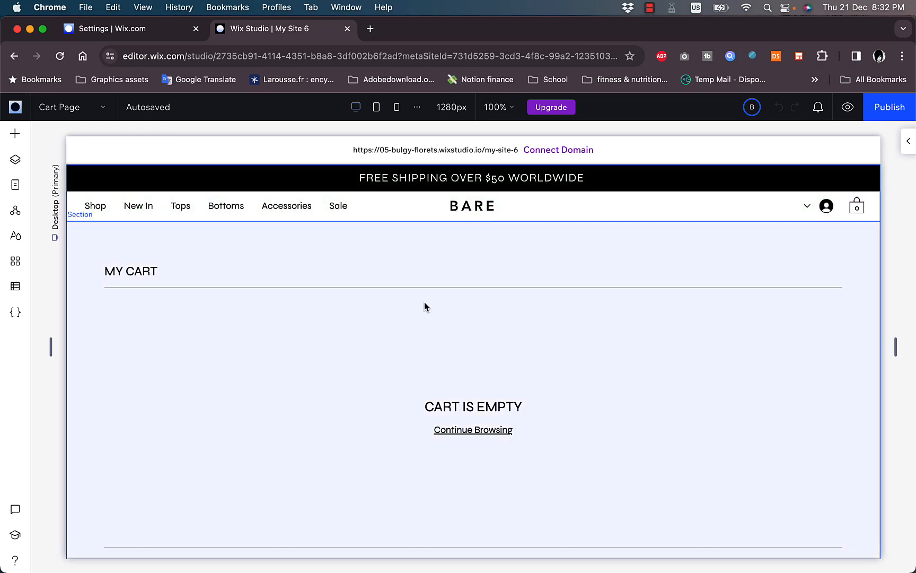
{"action": "left_click", "coordinate": [424, 302]}
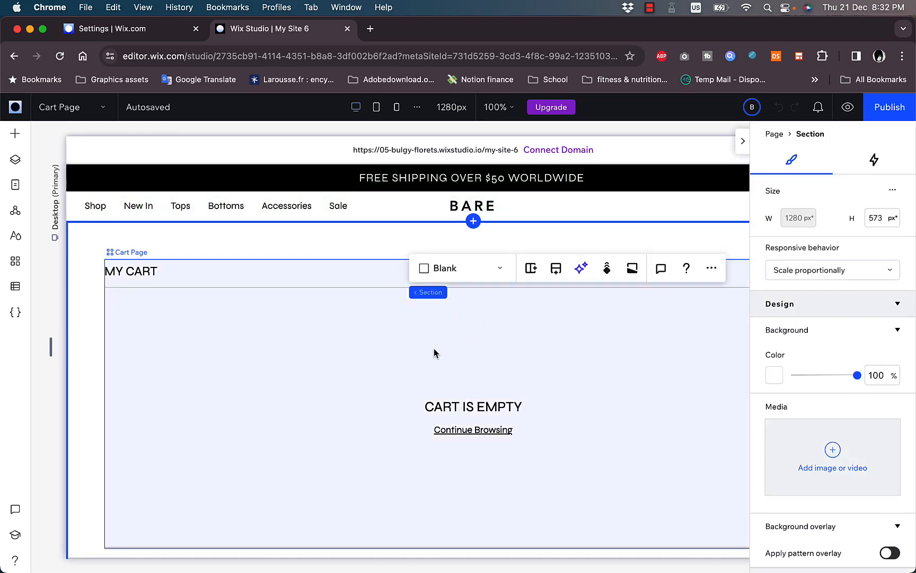
{"action": "left_click", "coordinate": [433, 353]}
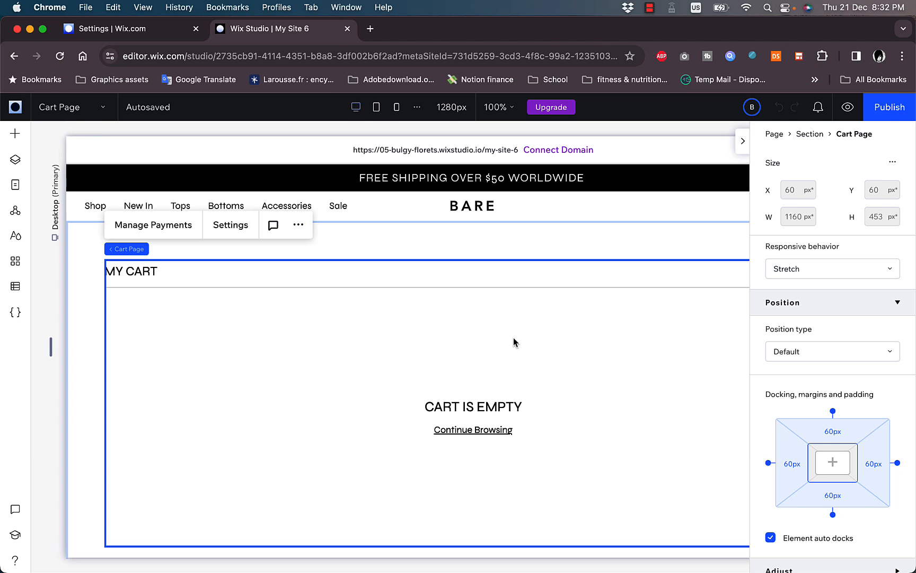
{"action": "left_click", "coordinate": [848, 108]}
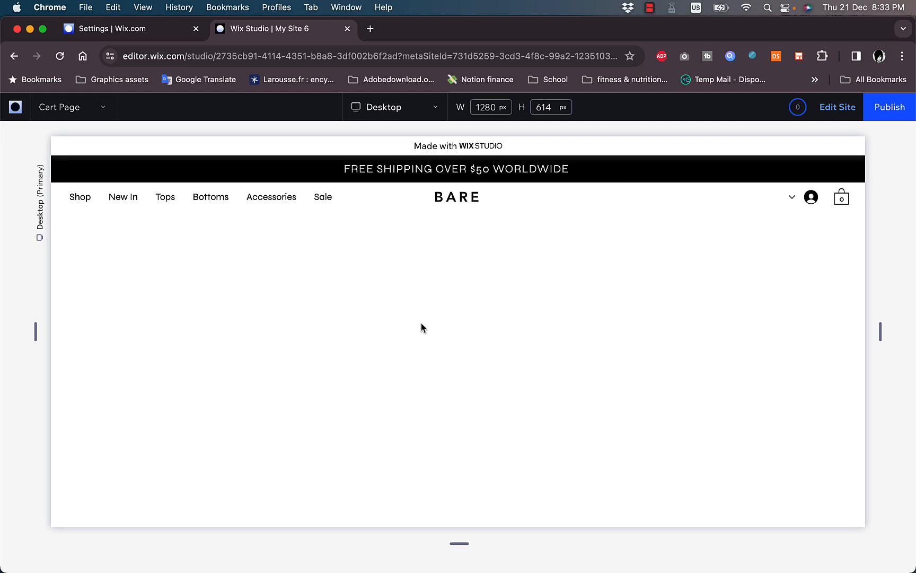
From the Shop page, add the teal Puffy Stitch Tote Bag to the cart (EGP22,00)
{"action": "left_click", "coordinate": [84, 197]}
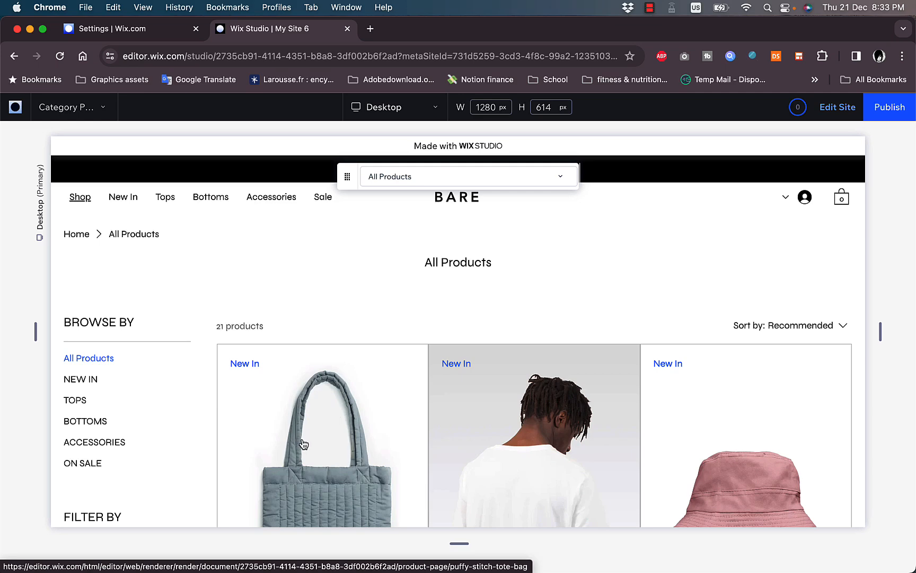
{"action": "scroll", "coordinate": [303, 443], "scroll_direction": "down", "scroll_amount": 3}
{"action": "scroll", "coordinate": [308, 403], "scroll_direction": "down", "scroll_amount": 1}
{"action": "left_click", "coordinate": [314, 359]}
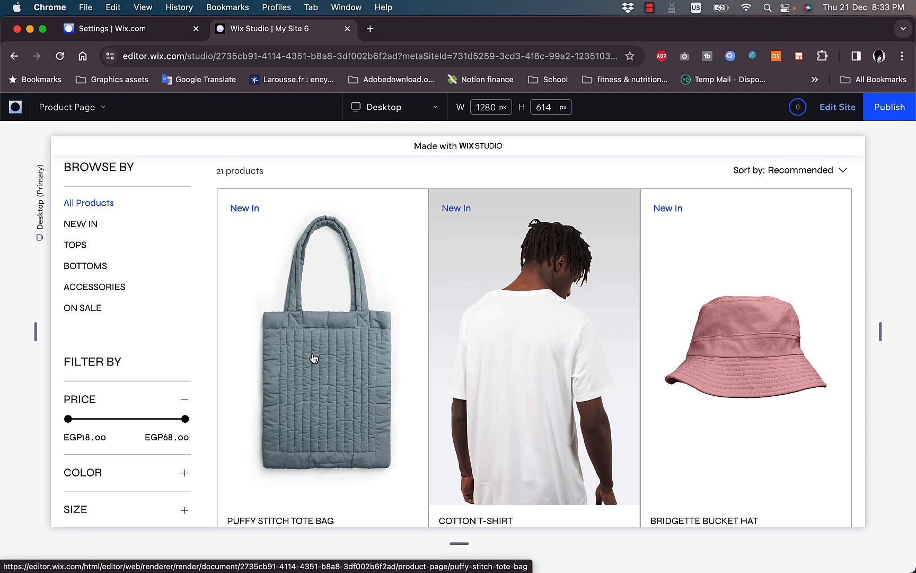
{"action": "left_click", "coordinate": [496, 450]}
{"action": "scroll", "coordinate": [632, 425], "scroll_direction": "down", "scroll_amount": 5}
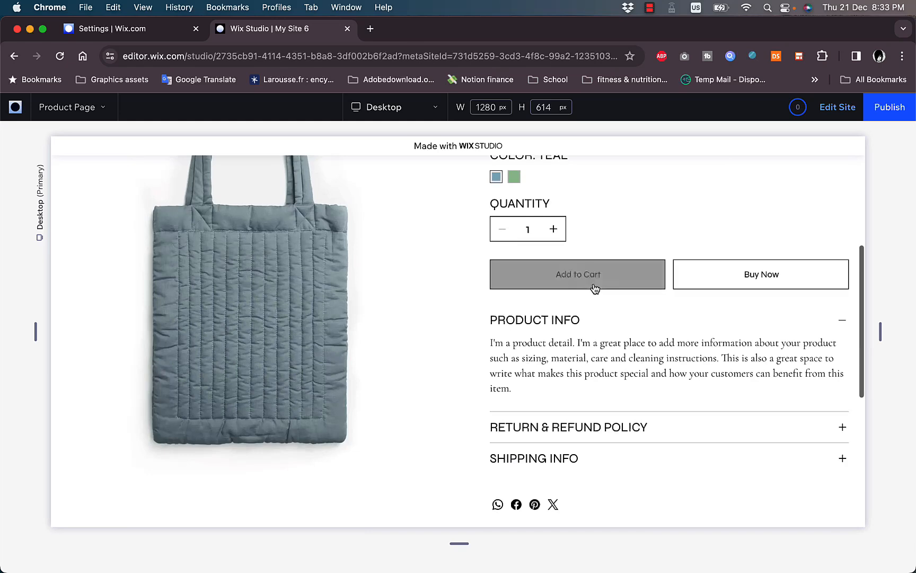
{"action": "left_click", "coordinate": [589, 282]}
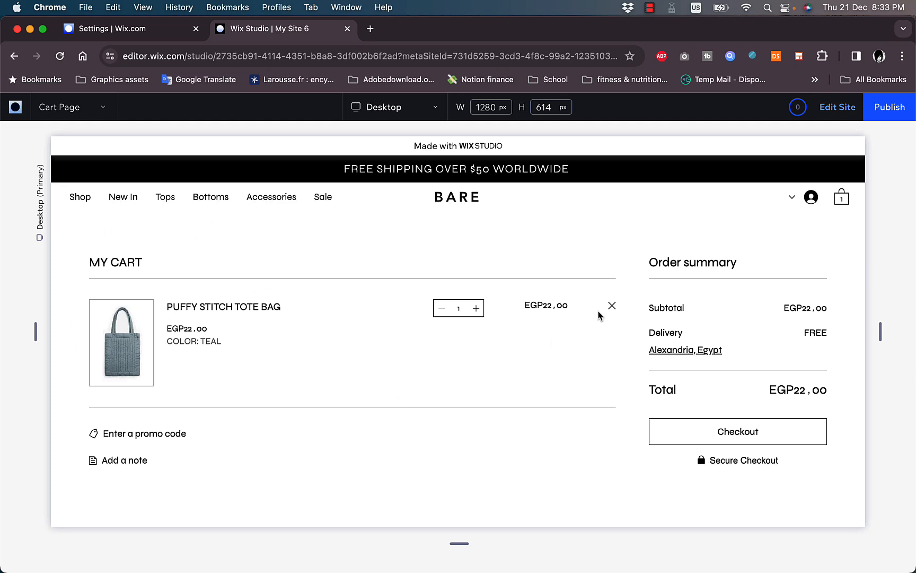
Return to the editor, dismiss the publish prompt, and select the header's horizontal menu
{"action": "left_click", "coordinate": [838, 108]}
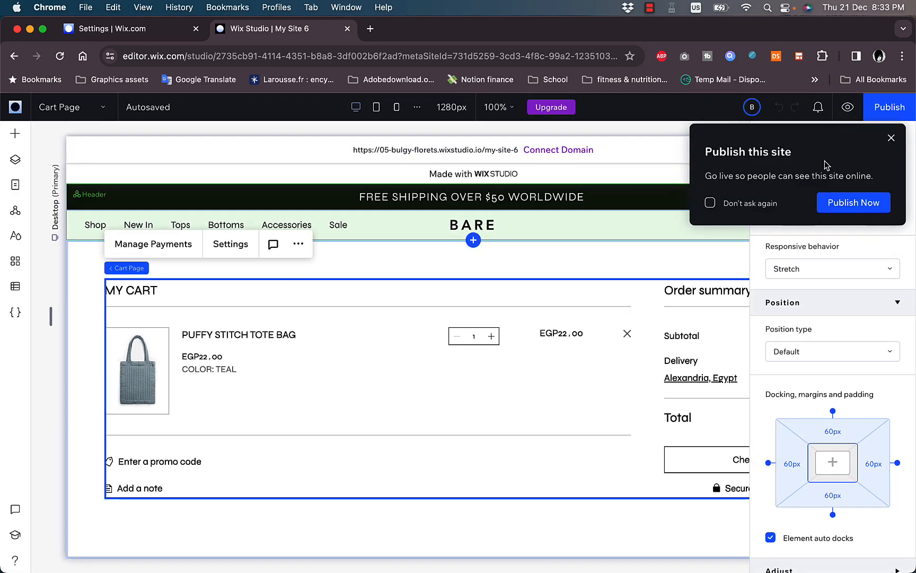
{"action": "left_click", "coordinate": [892, 140]}
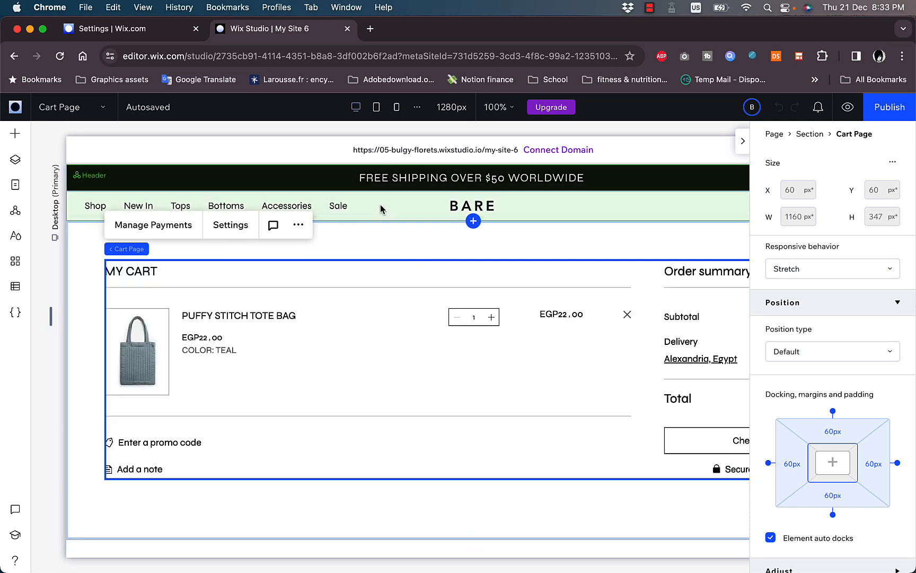
{"action": "left_click", "coordinate": [381, 205]}
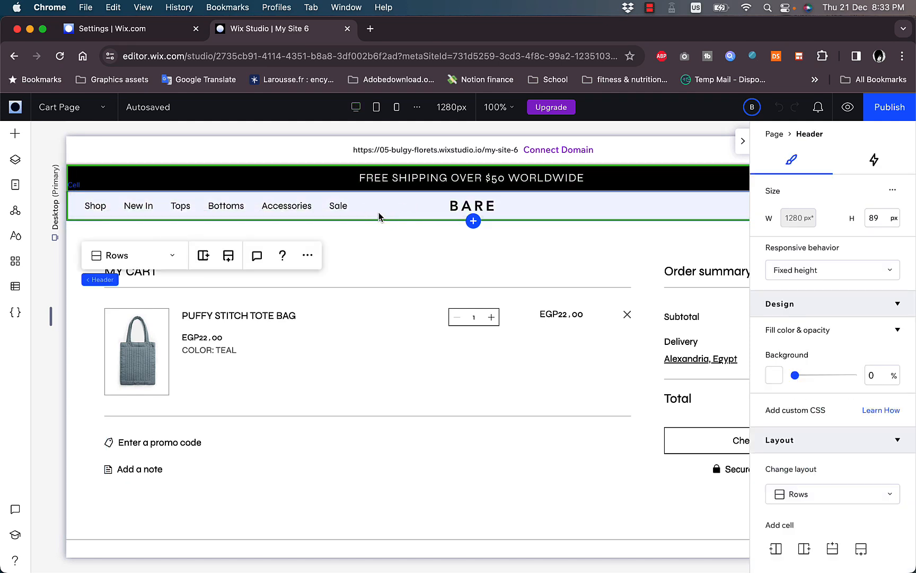
{"action": "left_click", "coordinate": [97, 209]}
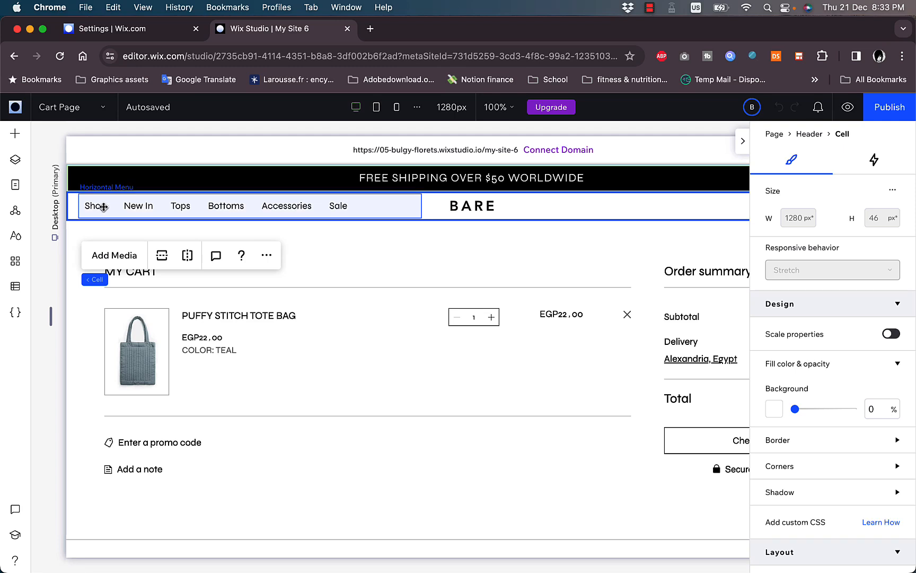
{"action": "left_click", "coordinate": [104, 207]}
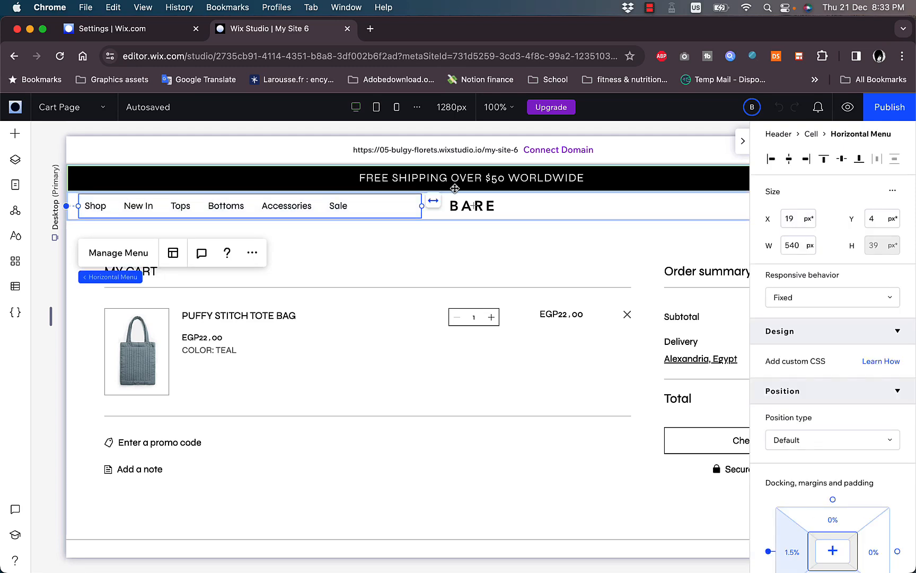
Switch the menu's Design panel to Menu items and expand their Text and Borders options
{"action": "scroll", "coordinate": [819, 416], "scroll_direction": "down", "scroll_amount": 2}
{"action": "scroll", "coordinate": [821, 419], "scroll_direction": "down", "scroll_amount": 2}
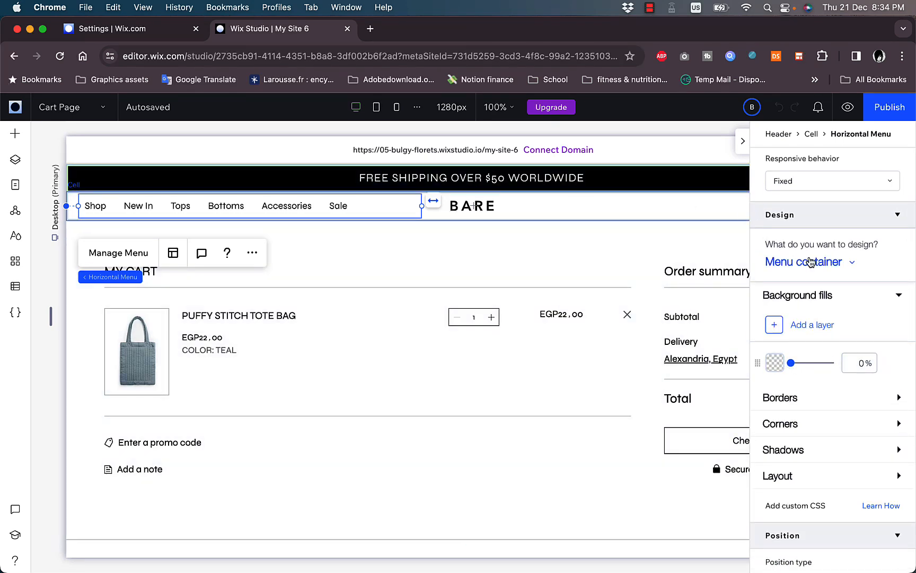
{"action": "scroll", "coordinate": [869, 296], "scroll_direction": "up", "scroll_amount": 2}
{"action": "scroll", "coordinate": [848, 276], "scroll_direction": "down", "scroll_amount": 3}
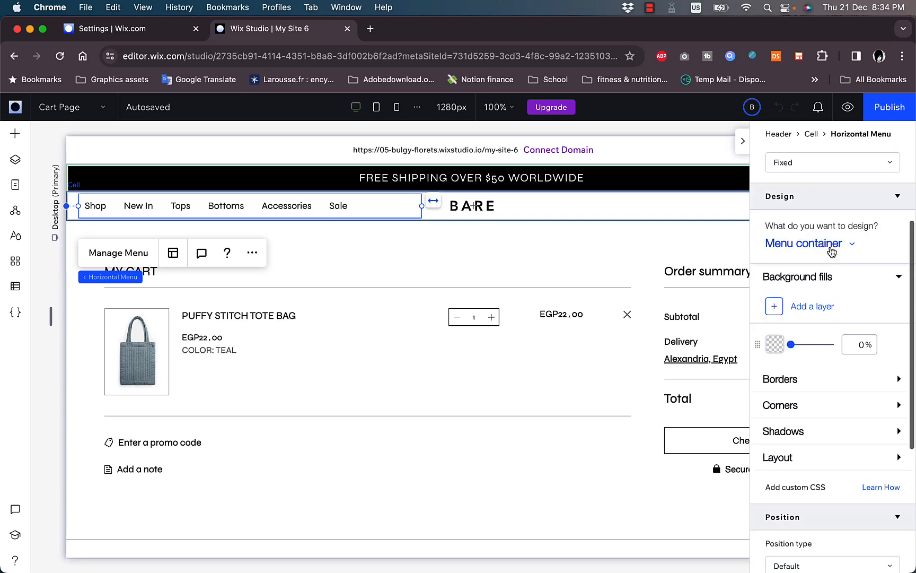
{"action": "left_click", "coordinate": [830, 250]}
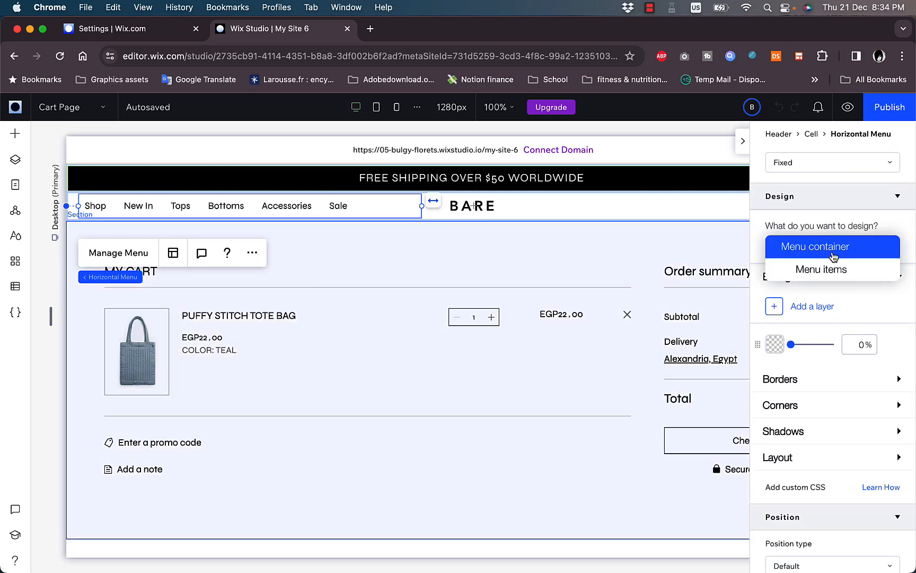
{"action": "left_click", "coordinate": [832, 279]}
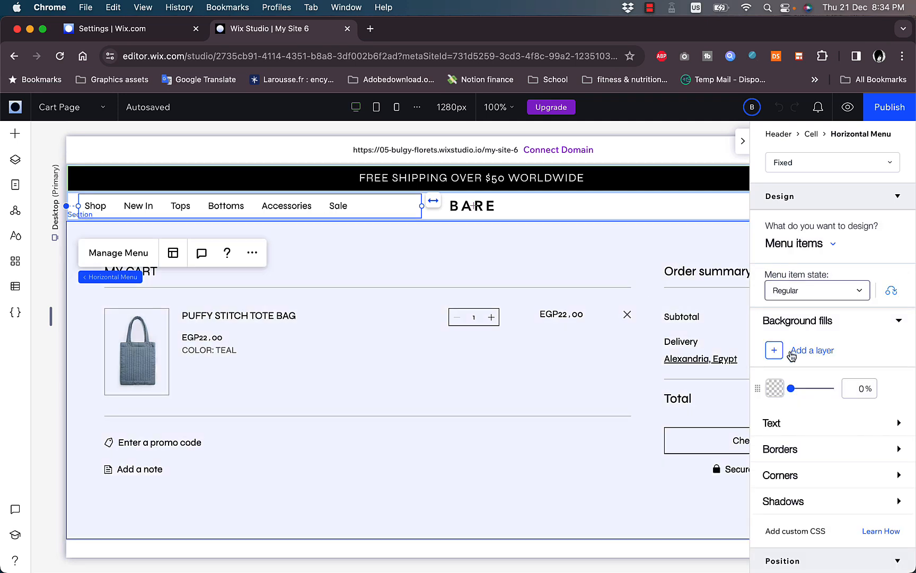
{"action": "left_click", "coordinate": [823, 430]}
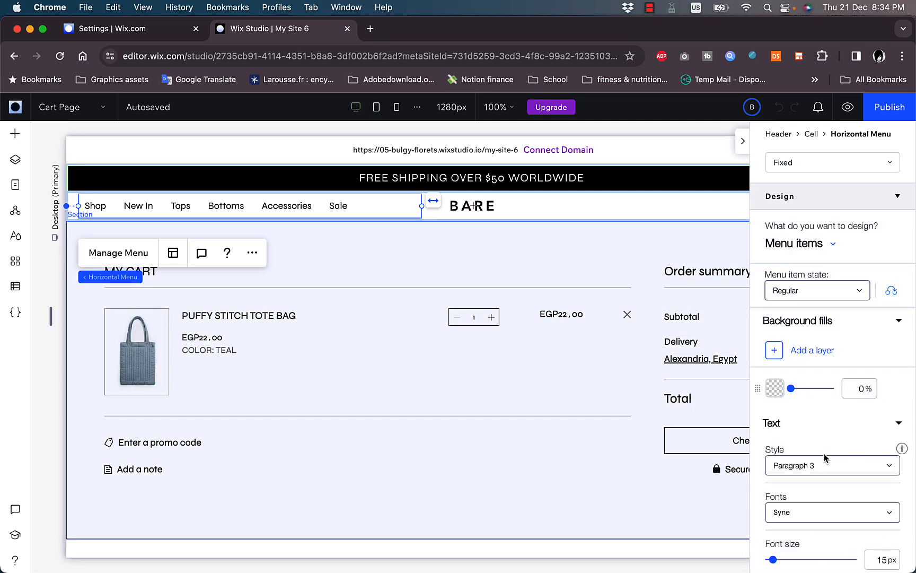
{"action": "scroll", "coordinate": [826, 434], "scroll_direction": "down", "scroll_amount": 7}
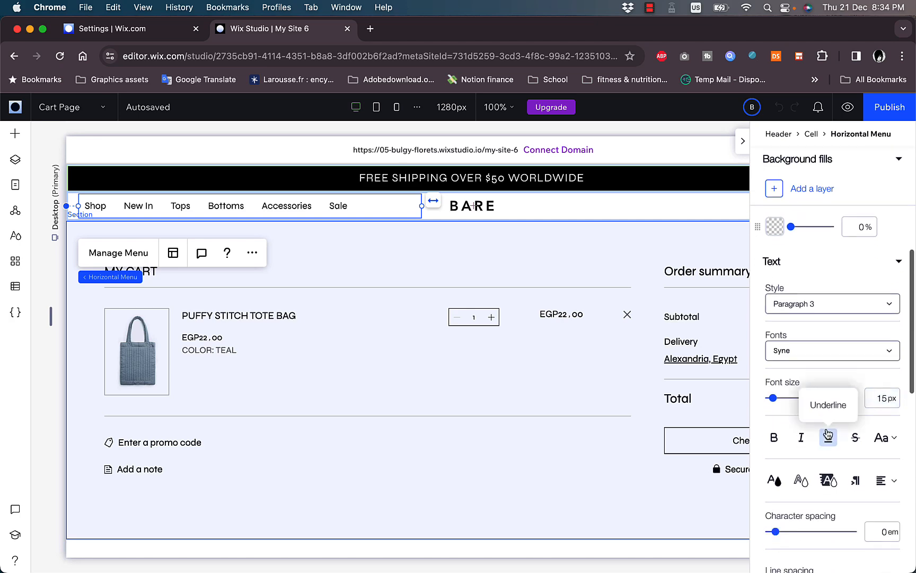
{"action": "scroll", "coordinate": [792, 434], "scroll_direction": "down", "scroll_amount": 10}
{"action": "left_click", "coordinate": [802, 404]}
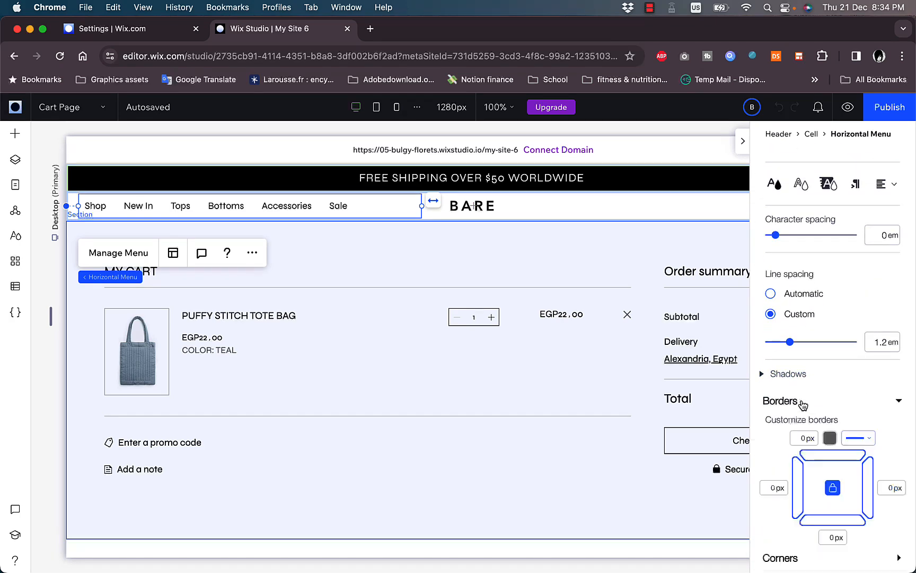
{"action": "scroll", "coordinate": [803, 437], "scroll_direction": "down", "scroll_amount": 14}
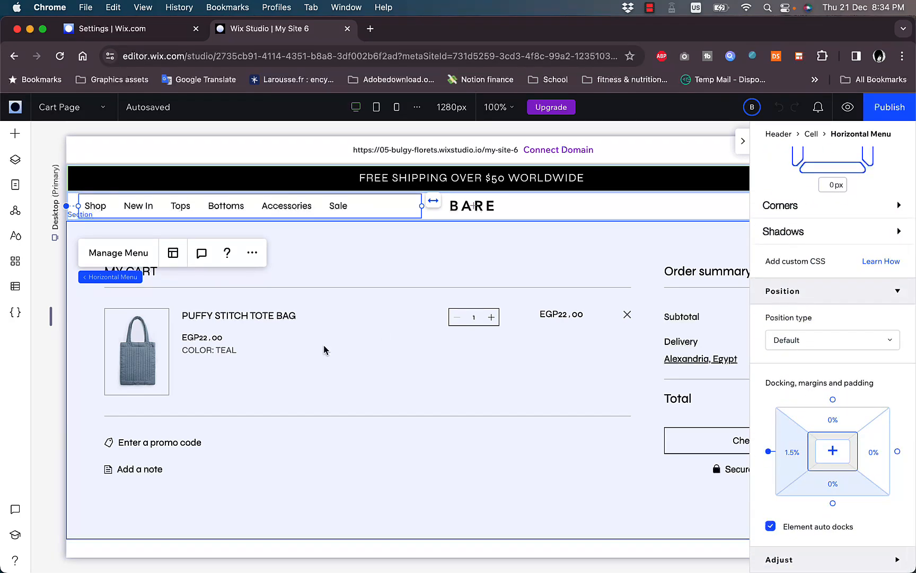
Select the Cart Page widget and open its settings with Customize Cart and Manage Business
{"action": "left_click", "coordinate": [354, 369]}
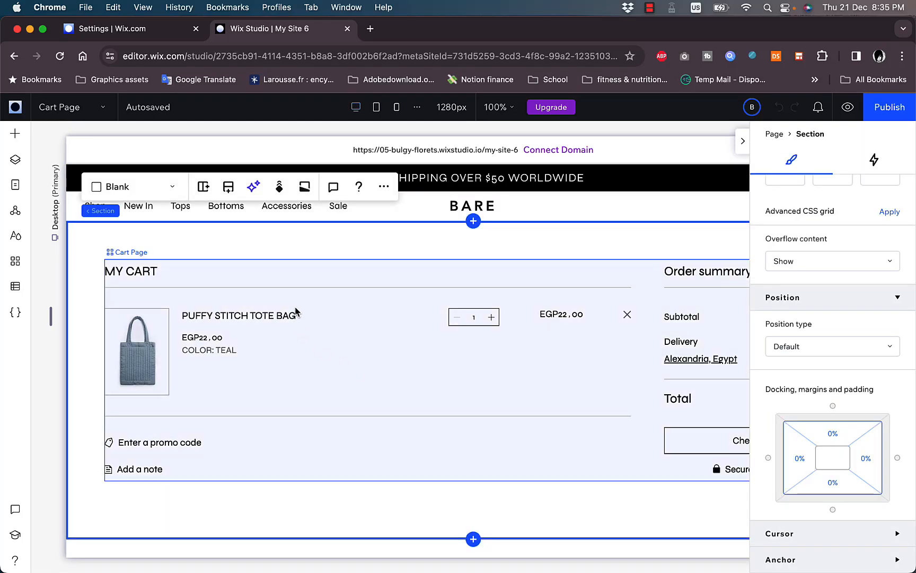
{"action": "left_click", "coordinate": [181, 280]}
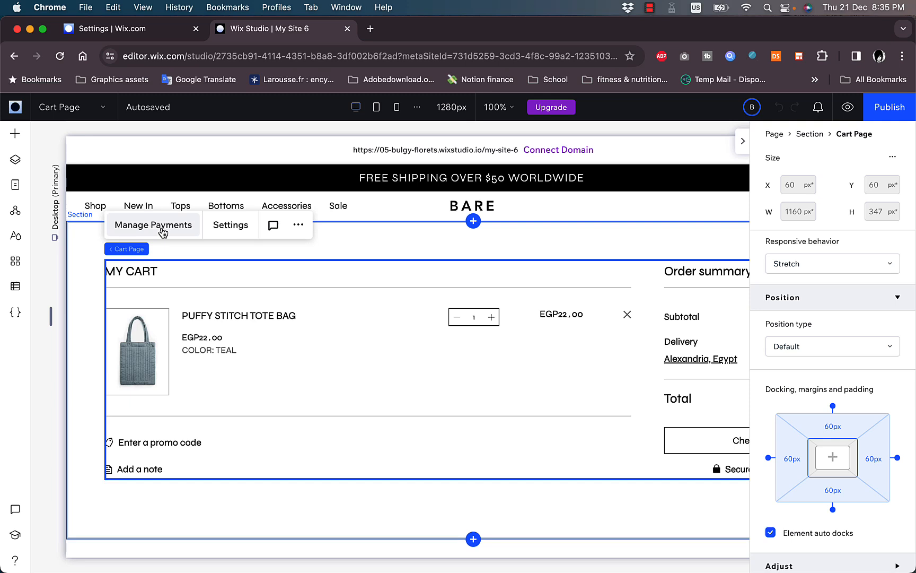
{"action": "left_click", "coordinate": [233, 225]}
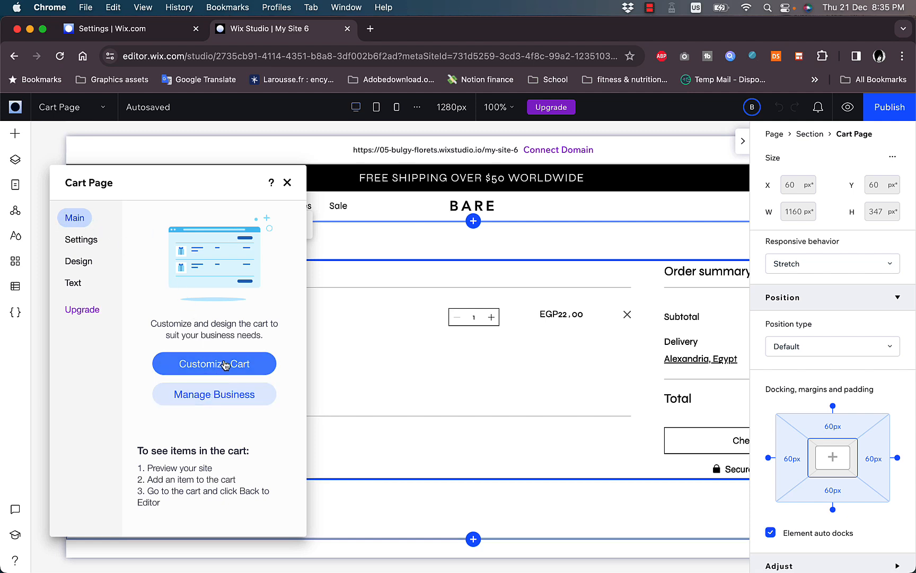
Toggle the cart's shipping rates, promo code link, note option and Continue Browsing link
{"action": "left_click", "coordinate": [205, 367]}
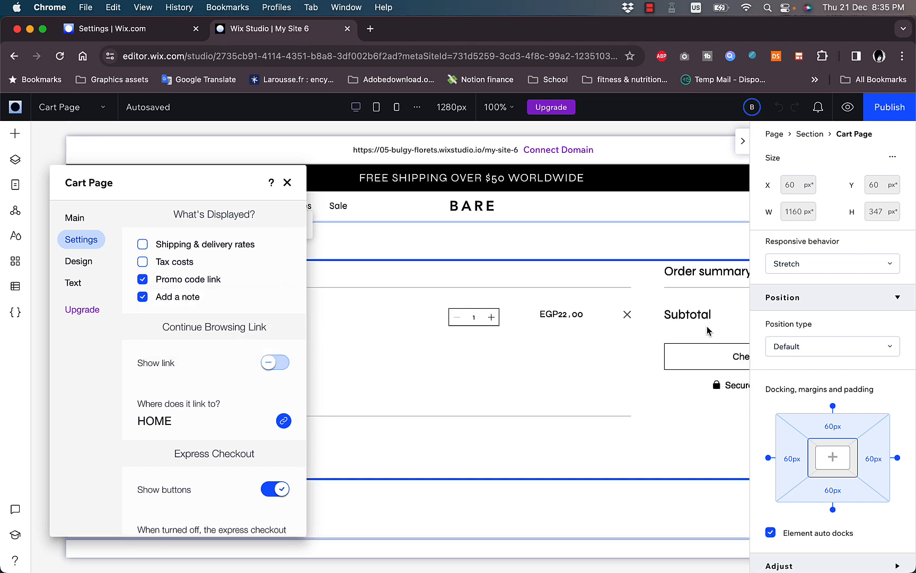
{"action": "left_click", "coordinate": [141, 243]}
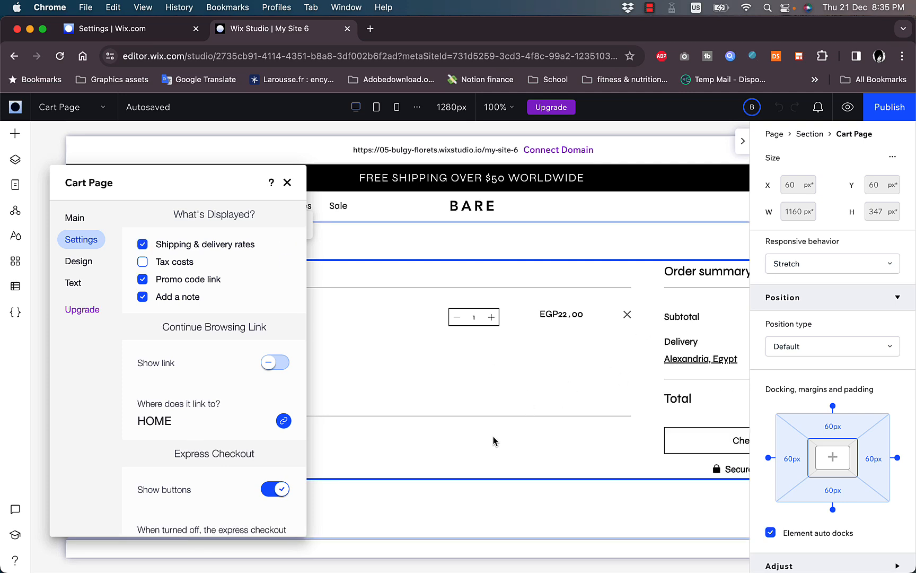
{"action": "scroll", "coordinate": [602, 396], "scroll_direction": "right", "scroll_amount": 5}
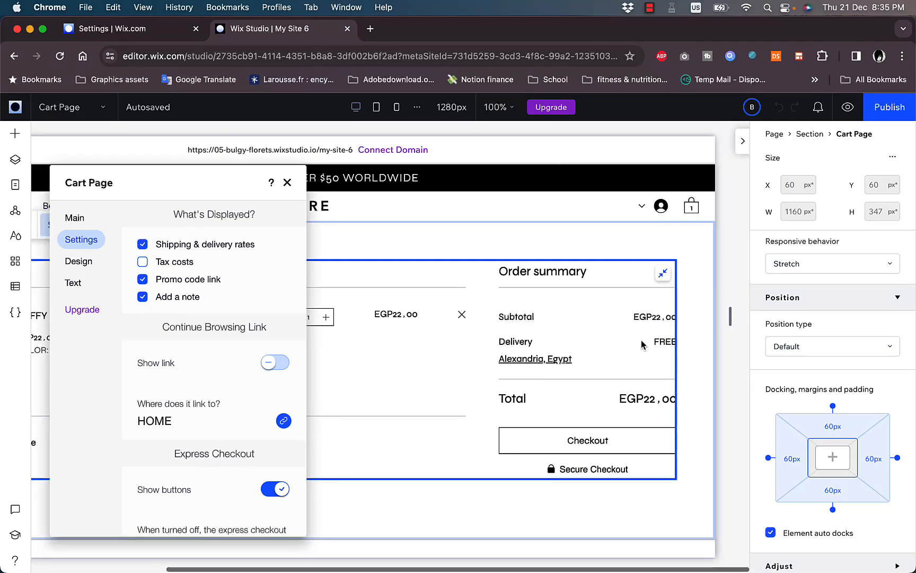
{"action": "mouse_move", "coordinate": [288, 280]}
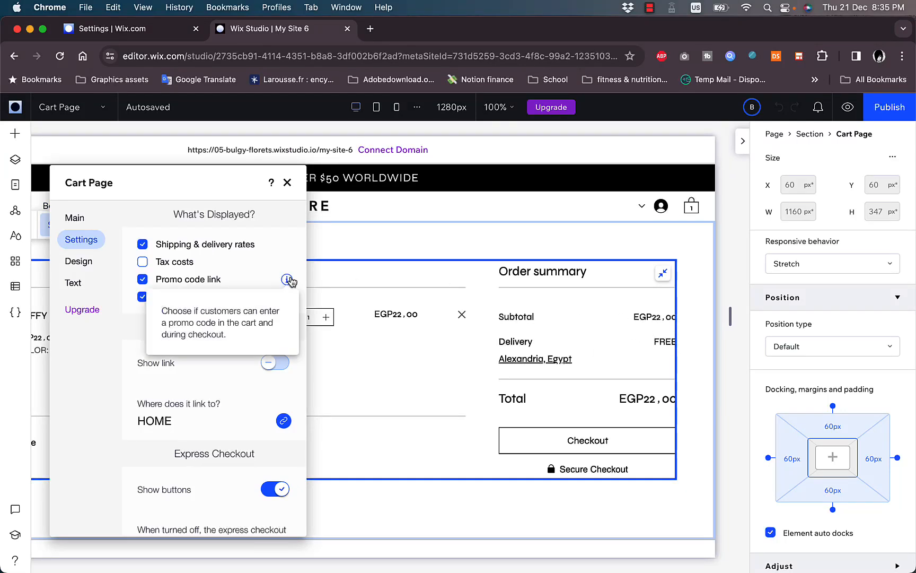
{"action": "left_click", "coordinate": [143, 281]}
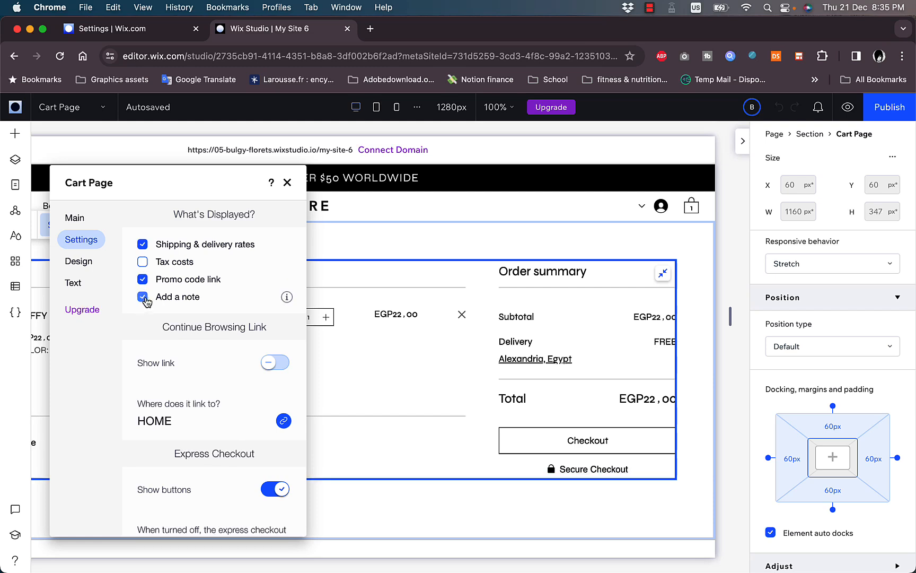
{"action": "left_click", "coordinate": [144, 297]}
{"action": "left_click", "coordinate": [268, 361]}
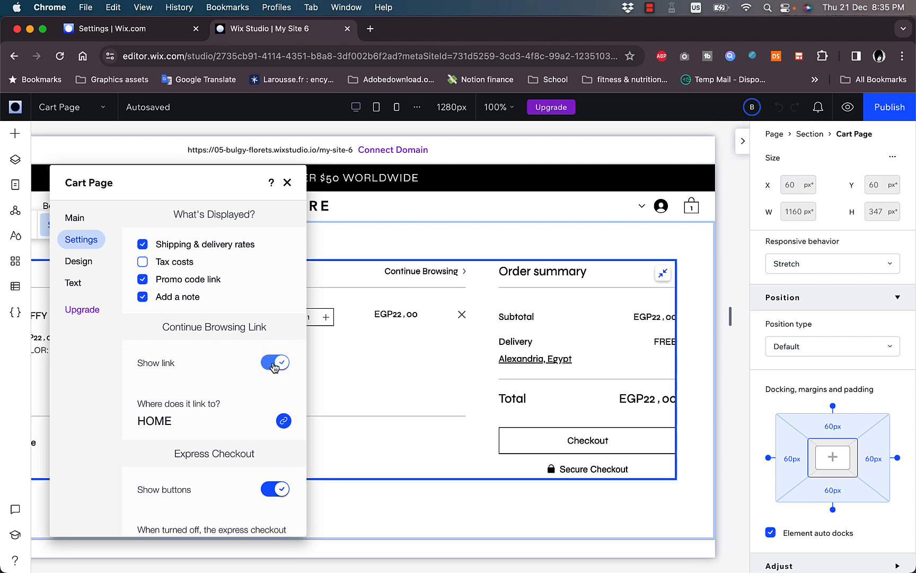
{"action": "left_click", "coordinate": [286, 364]}
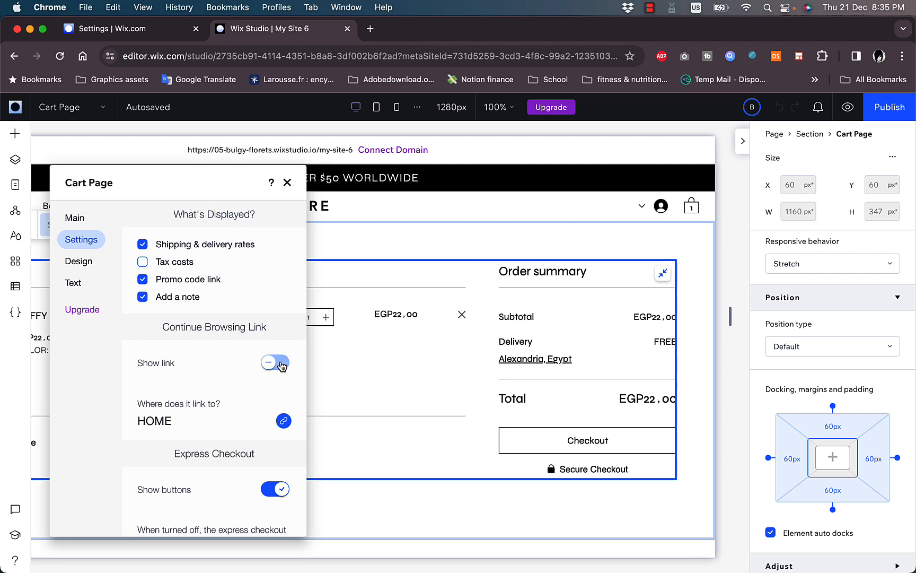
{"action": "left_click", "coordinate": [281, 365]}
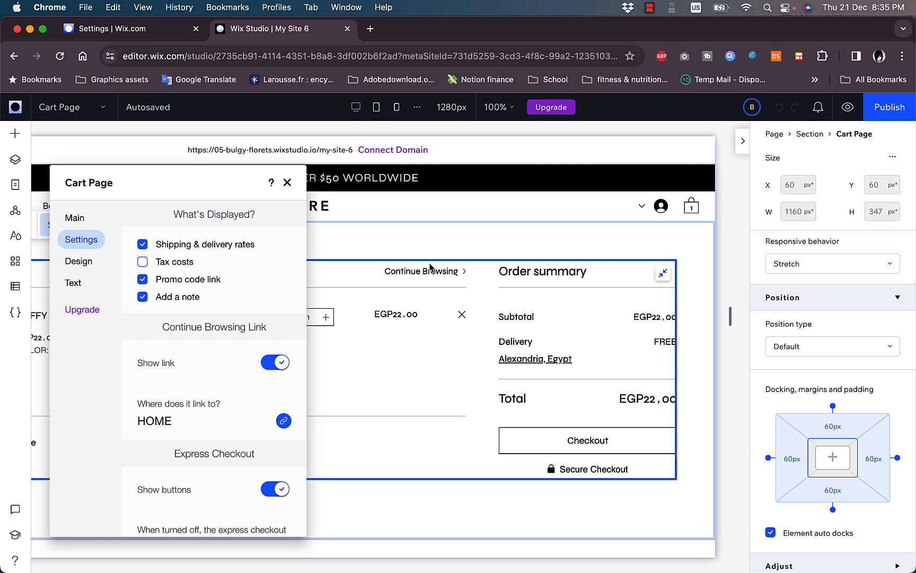
{"action": "left_click", "coordinate": [280, 363]}
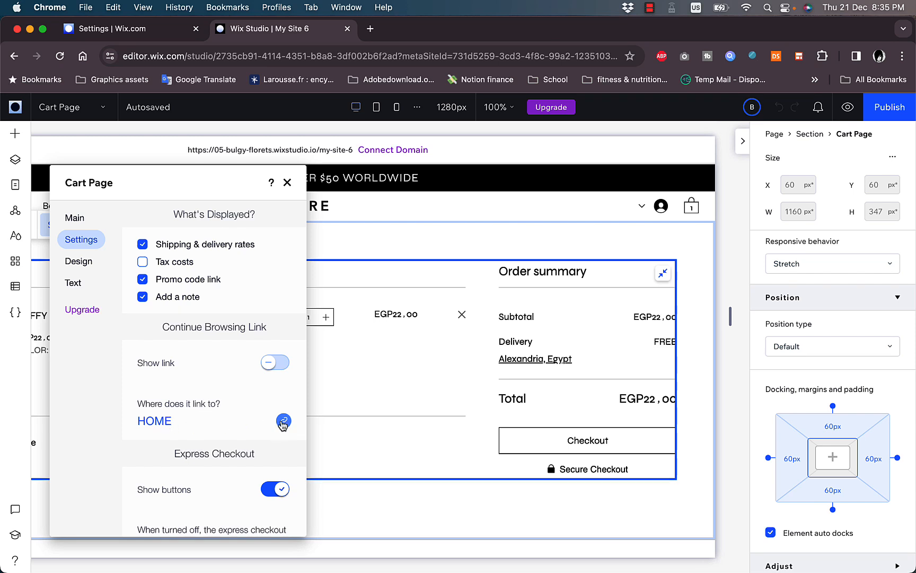
Switch the express checkout buttons off and back on, then go to Design settings
{"action": "scroll", "coordinate": [284, 422], "scroll_direction": "down", "scroll_amount": 1}
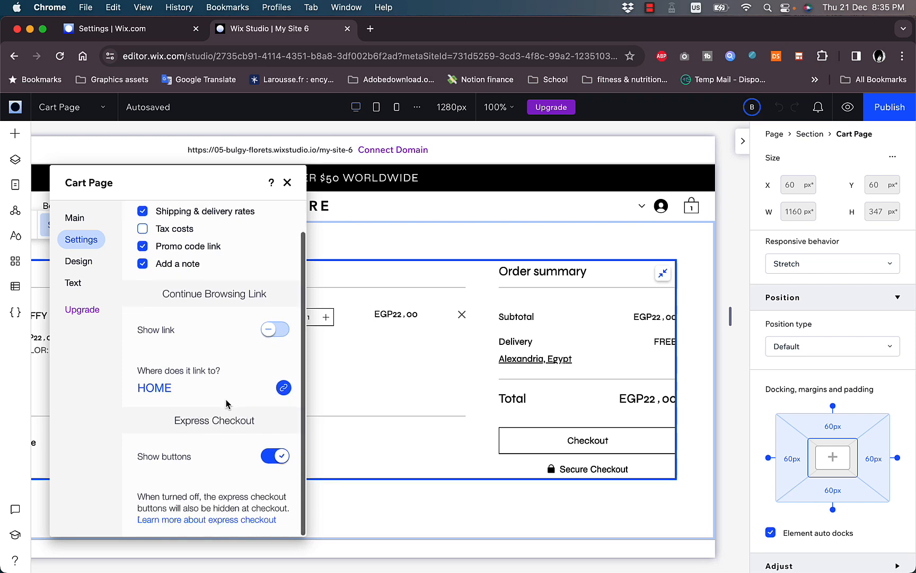
{"action": "left_click", "coordinate": [276, 462]}
{"action": "left_click", "coordinate": [276, 461]}
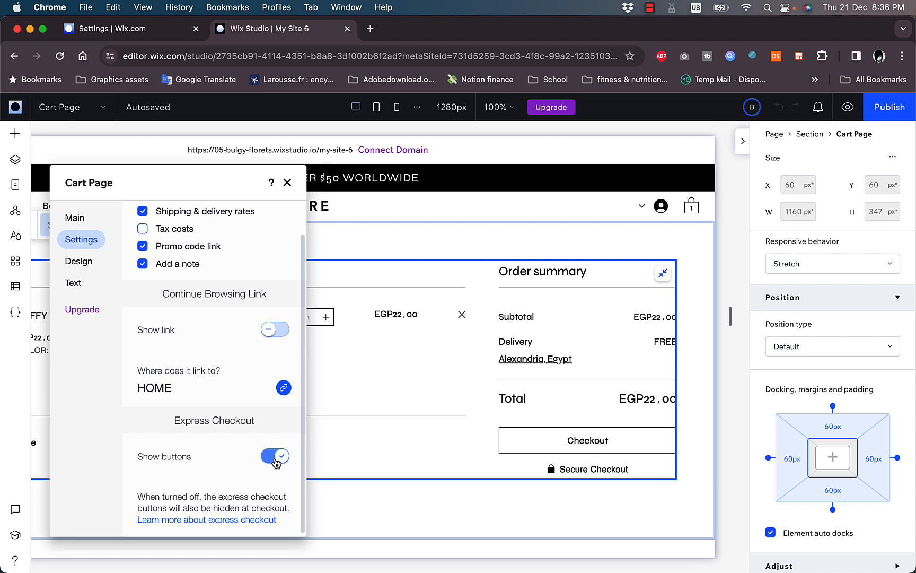
{"action": "left_click", "coordinate": [78, 261]}
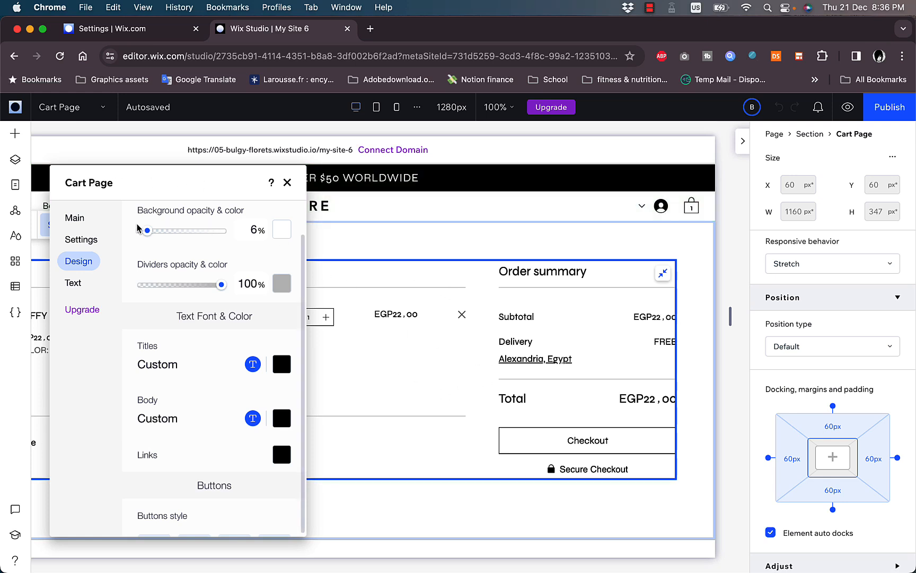
Make the cart background dark blue at 16% opacity
{"action": "left_click", "coordinate": [282, 229]}
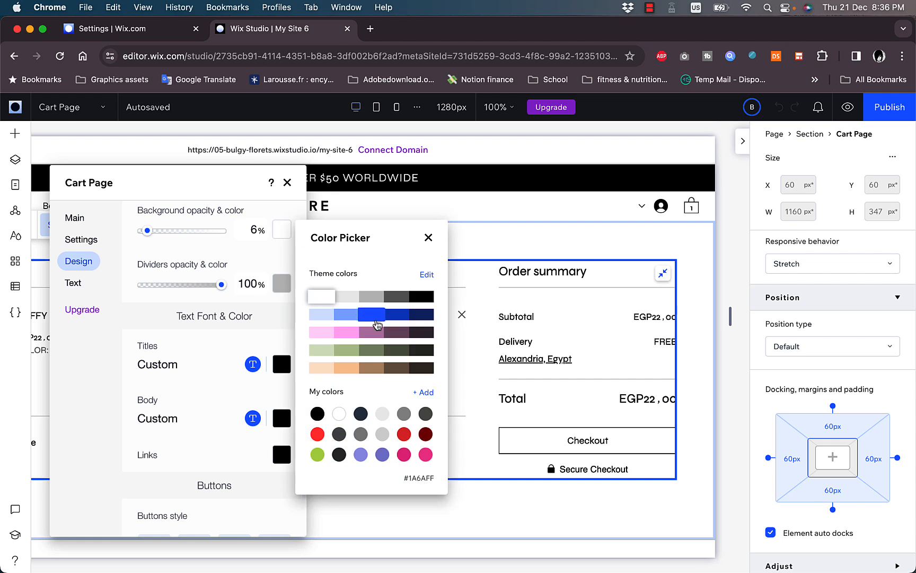
{"action": "left_click", "coordinate": [396, 314]}
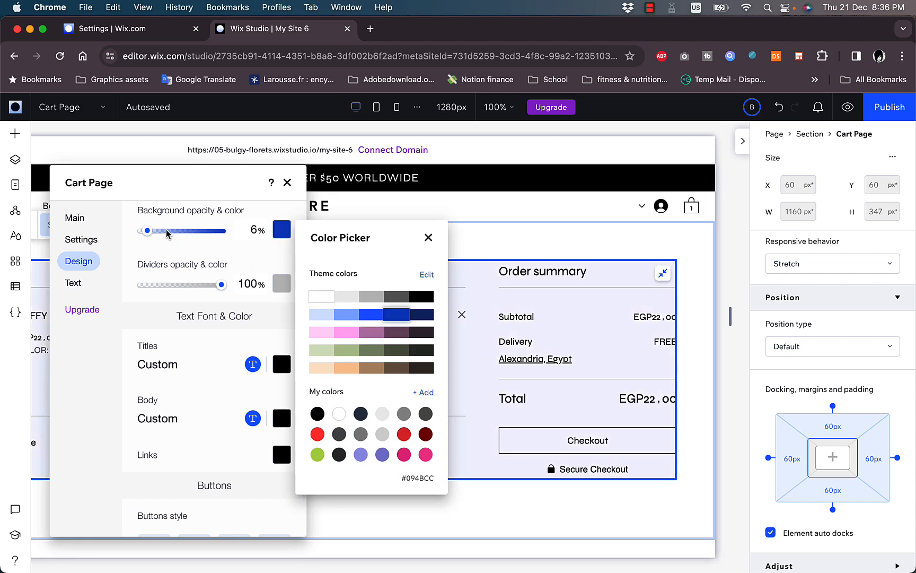
{"action": "left_click", "coordinate": [174, 235]}
{"action": "left_click", "coordinate": [156, 231]}
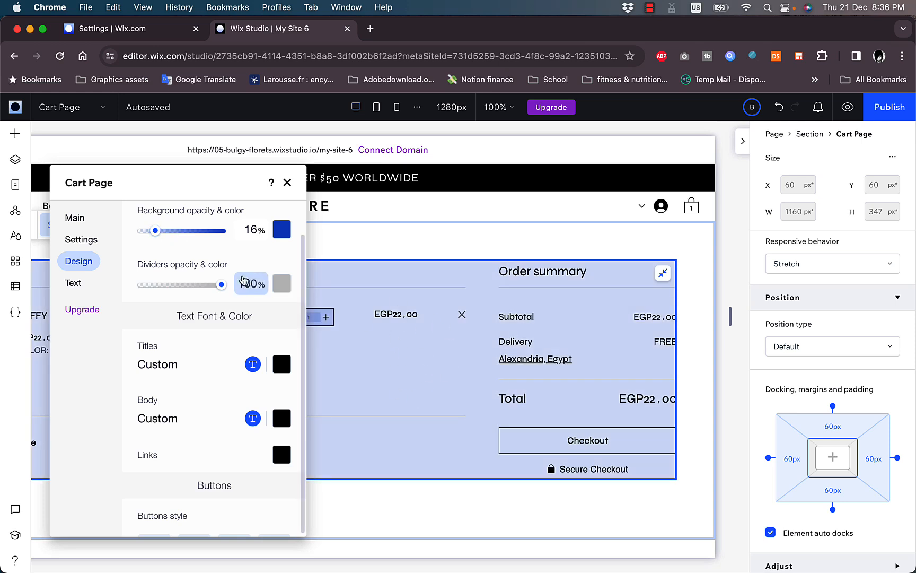
Set the cart dividers colour to black
{"action": "left_click", "coordinate": [281, 284]}
{"action": "left_click", "coordinate": [432, 351]}
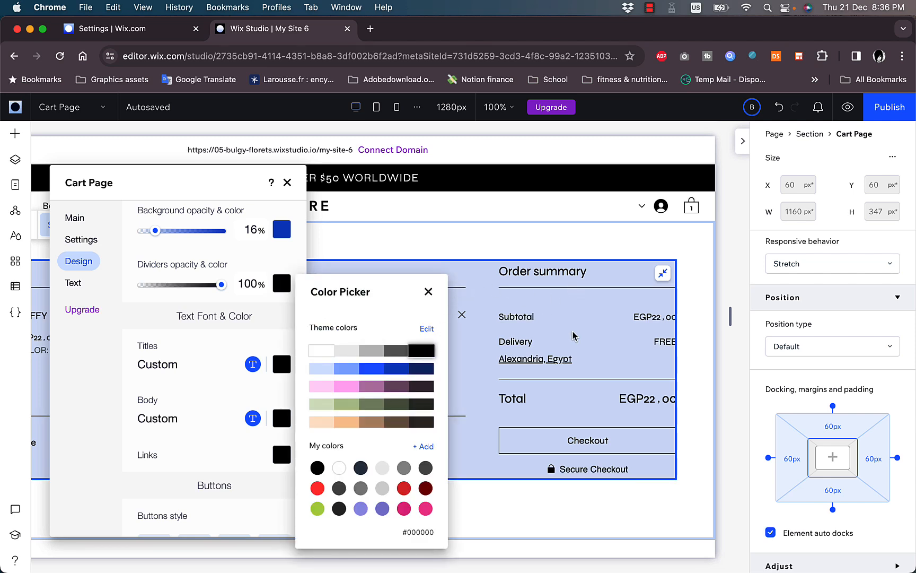
{"action": "left_click", "coordinate": [218, 340]}
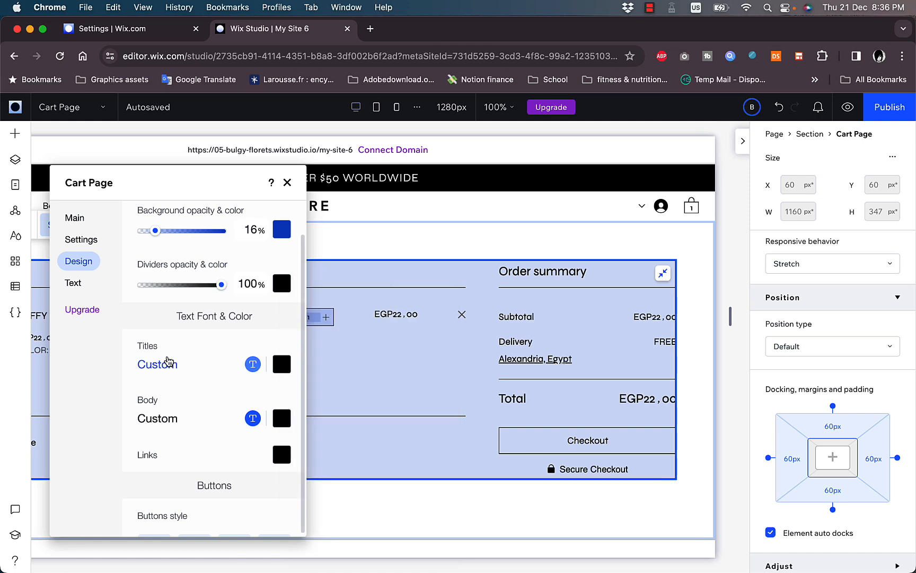
Set the cart titles to Syne Extra Bold in red
{"action": "left_click", "coordinate": [177, 371]}
{"action": "left_click", "coordinate": [204, 366]}
{"action": "left_click", "coordinate": [250, 365]}
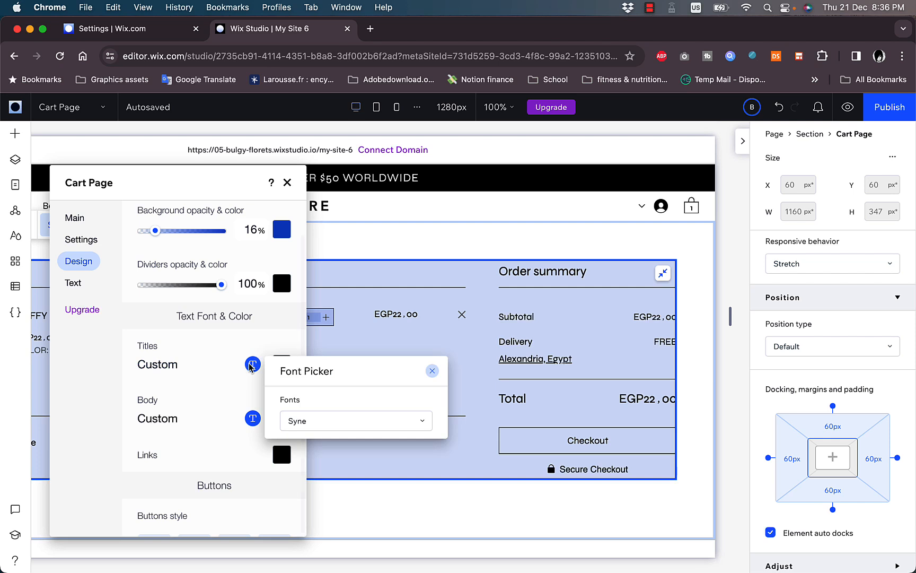
{"action": "left_click", "coordinate": [331, 427]}
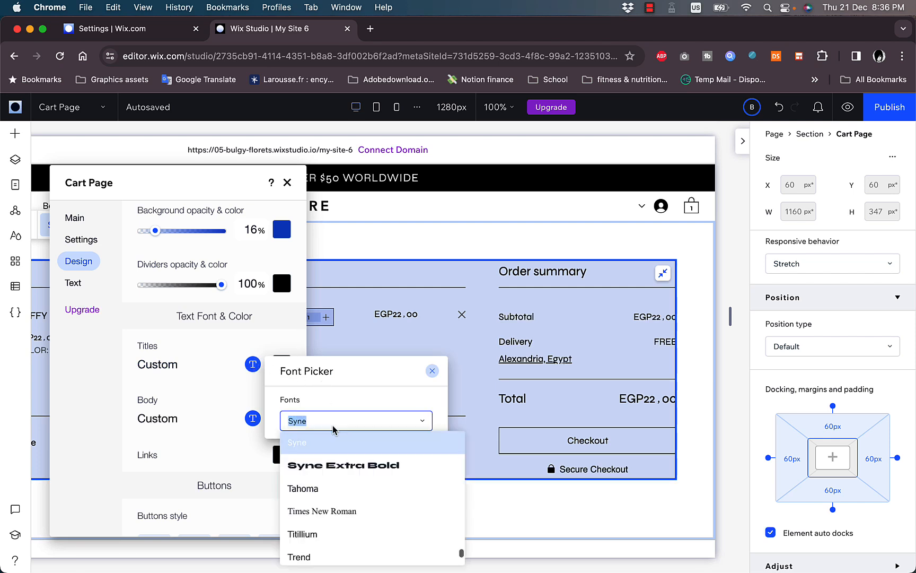
{"action": "left_click", "coordinate": [332, 466]}
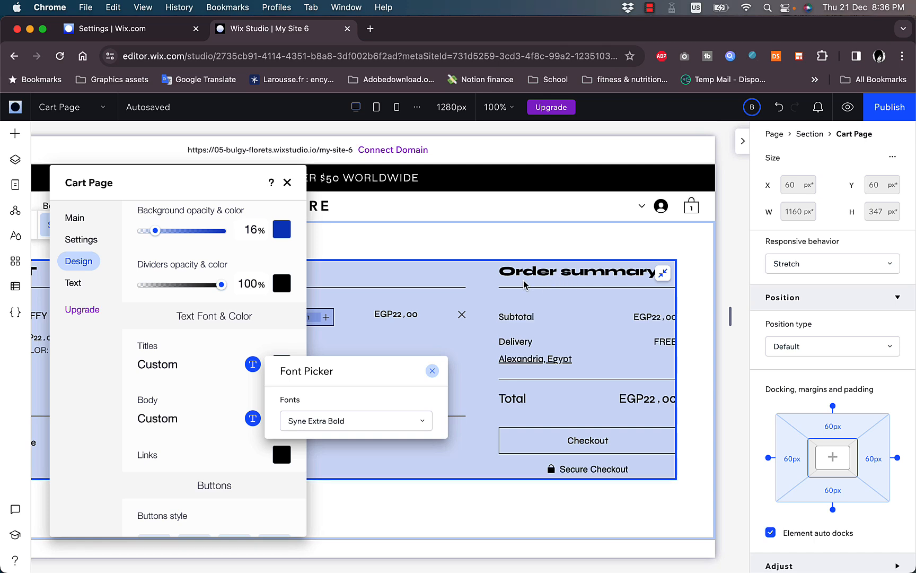
{"action": "left_click", "coordinate": [227, 397]}
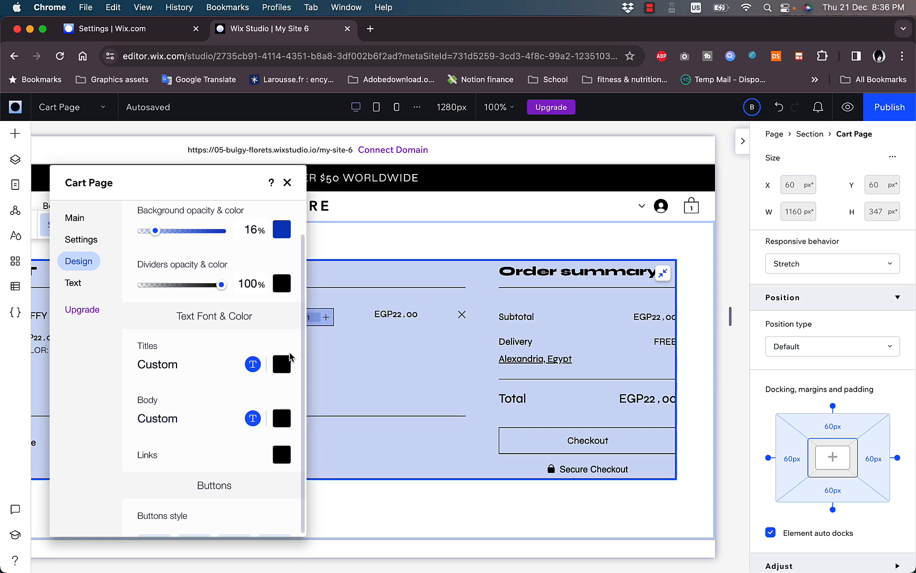
{"action": "left_click", "coordinate": [279, 375]}
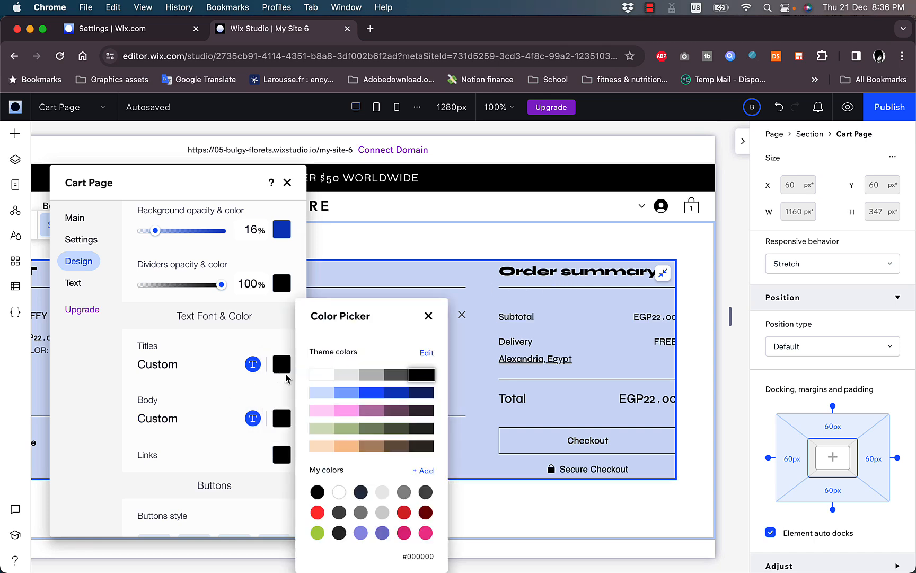
{"action": "left_click", "coordinate": [404, 512]}
{"action": "left_click", "coordinate": [199, 430]}
Set the cart body text to the Trend font in pink
{"action": "scroll", "coordinate": [202, 425], "scroll_direction": "down", "scroll_amount": 3}
{"action": "left_click", "coordinate": [252, 311]}
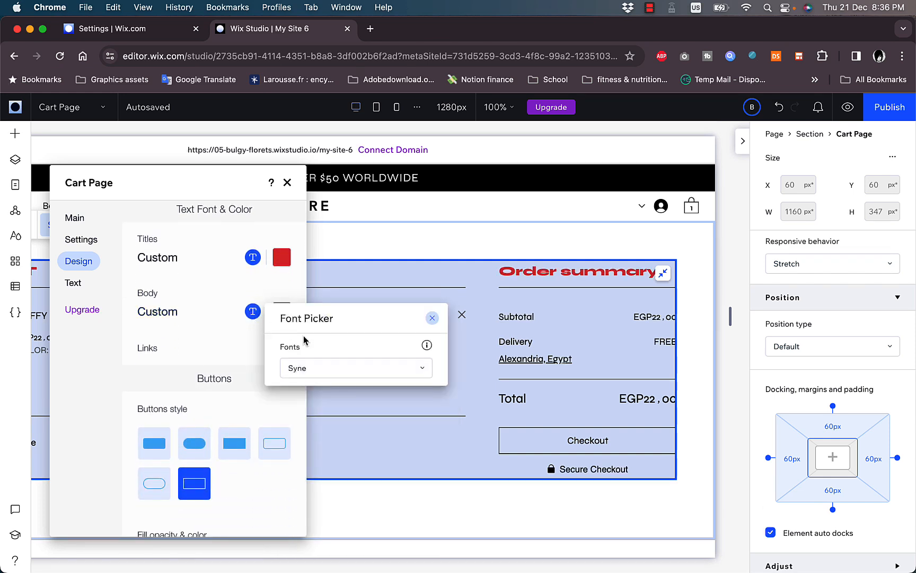
{"action": "left_click", "coordinate": [294, 368]}
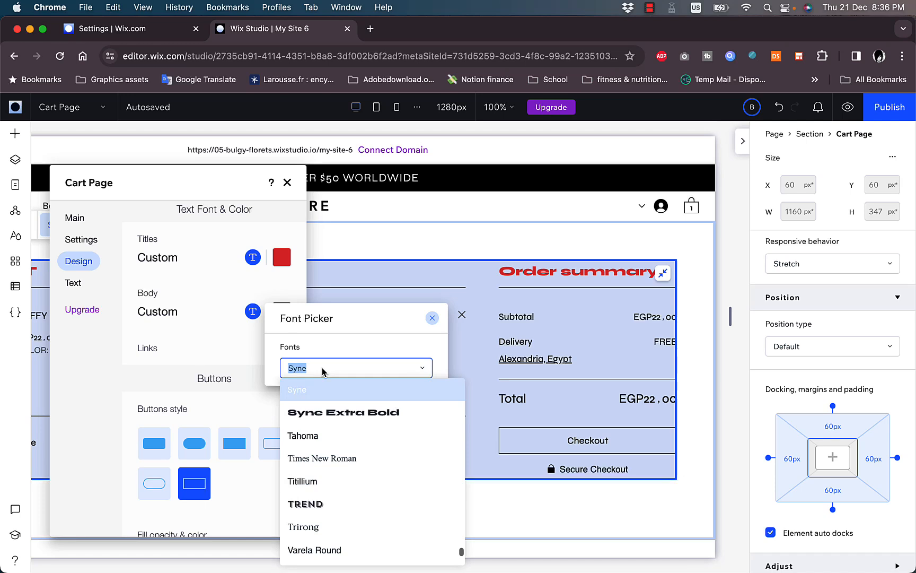
{"action": "left_click", "coordinate": [303, 507]}
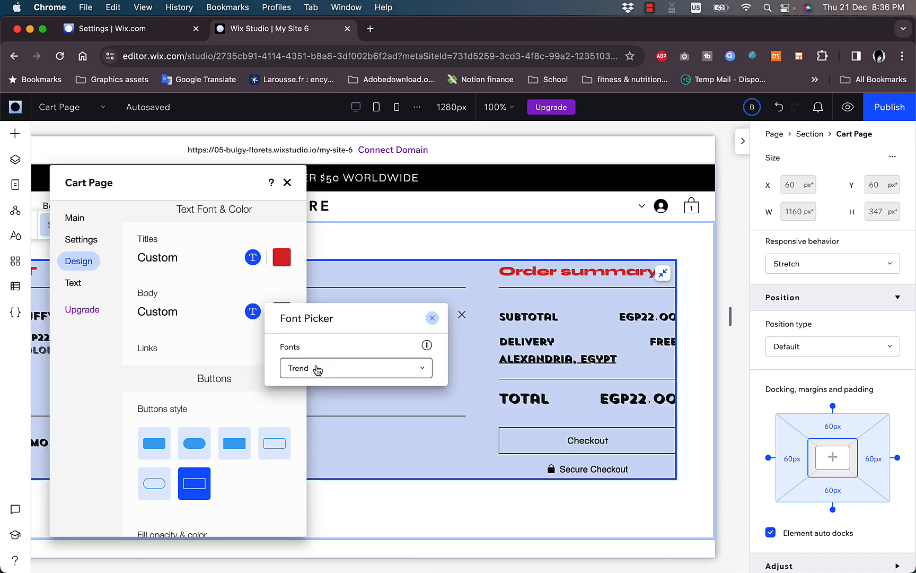
{"action": "left_click", "coordinate": [212, 314]}
{"action": "left_click", "coordinate": [282, 313]}
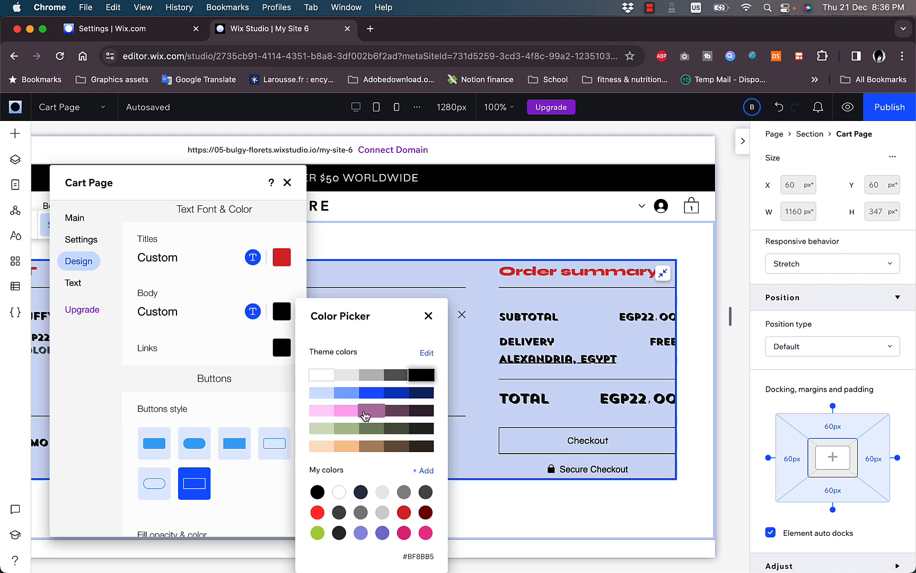
{"action": "left_click", "coordinate": [346, 412]}
{"action": "left_click", "coordinate": [203, 394]}
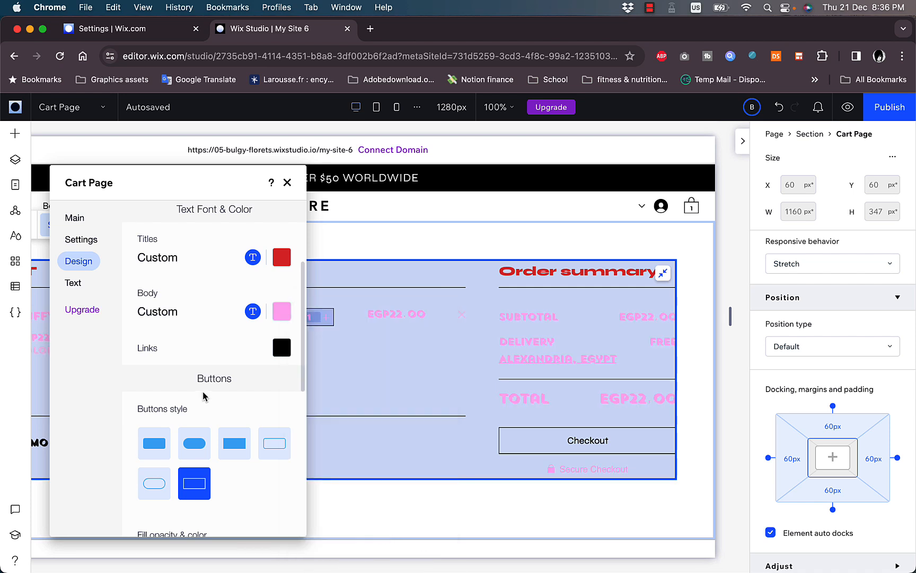
{"action": "scroll", "coordinate": [204, 381], "scroll_direction": "down", "scroll_amount": 3}
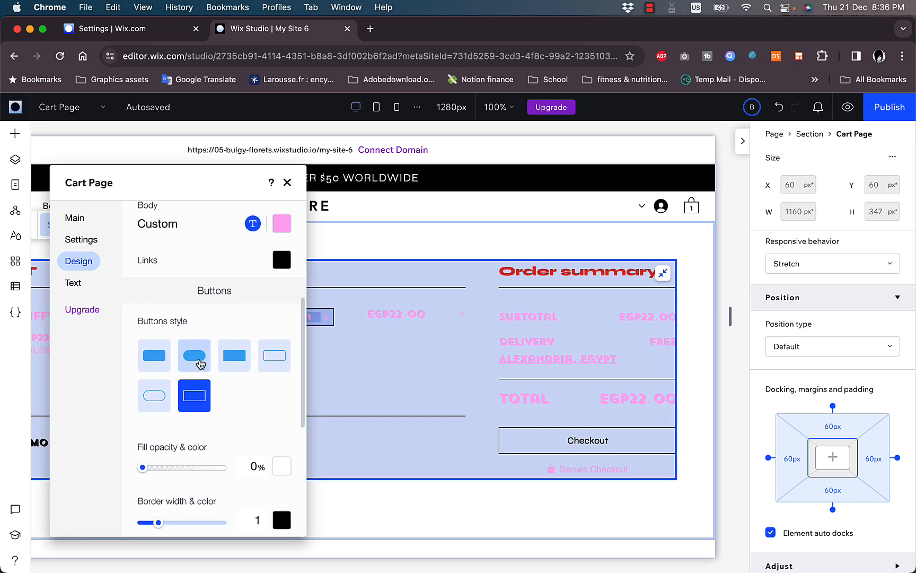
Style the Checkout button as a filled pill with #BADA55 green fill and 3 px black border
{"action": "left_click", "coordinate": [201, 363]}
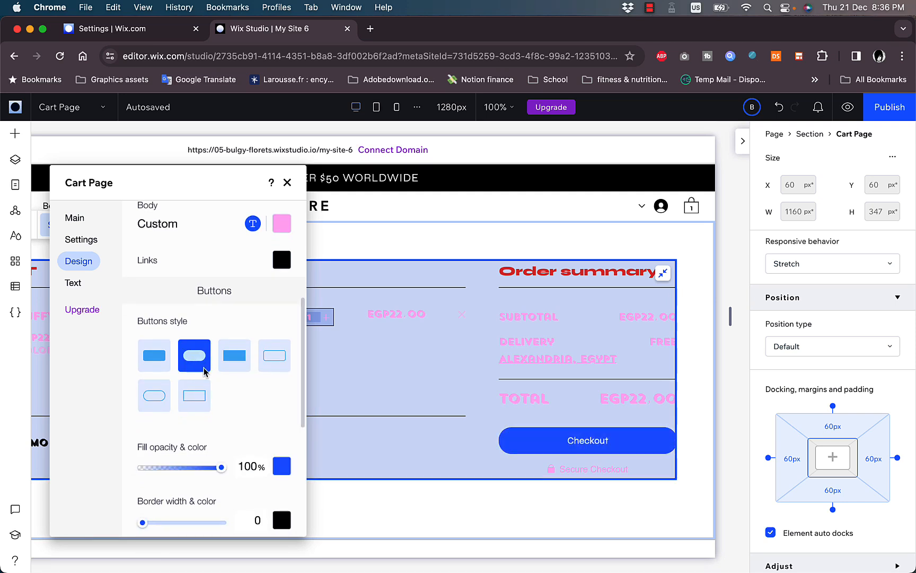
{"action": "scroll", "coordinate": [231, 389], "scroll_direction": "down", "scroll_amount": 5}
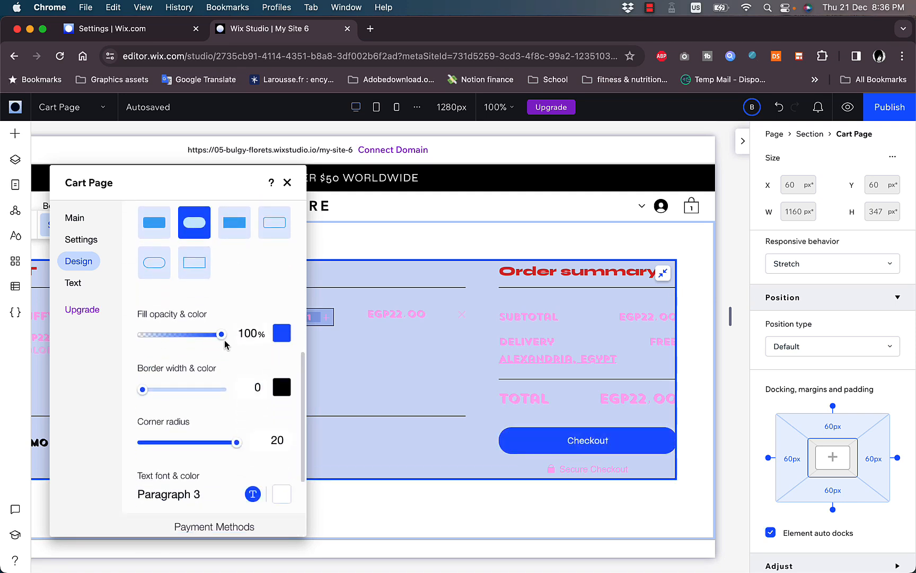
{"action": "left_click", "coordinate": [282, 338]}
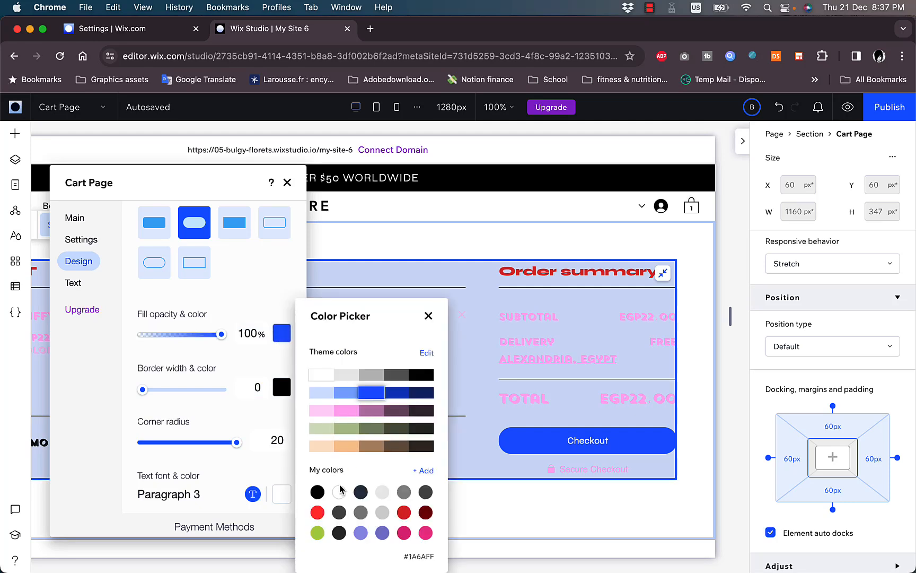
{"action": "left_click", "coordinate": [318, 530]}
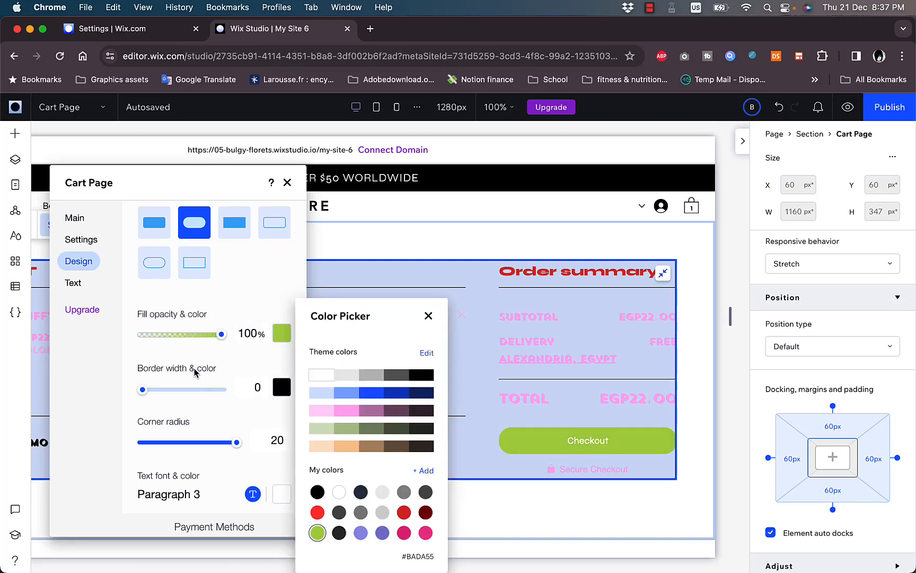
{"action": "left_click", "coordinate": [282, 387]}
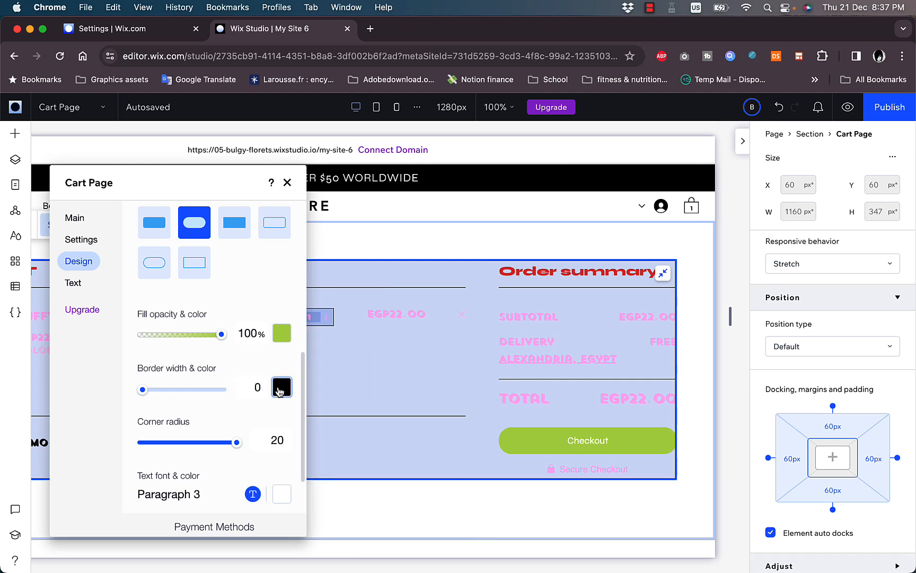
{"action": "left_click", "coordinate": [279, 390]}
{"action": "left_click_drag", "start_coordinate": [148, 395], "coordinate": [192, 392]}
{"action": "scroll", "coordinate": [276, 439], "scroll_direction": "down", "scroll_amount": 3}
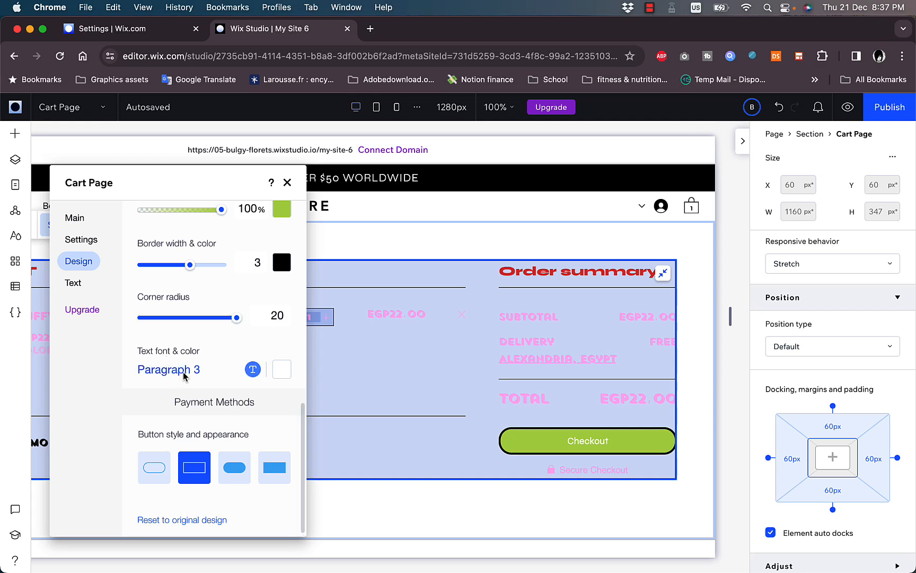
Set the button text to Paragraph 1 in Wix Madefor Text XBold and make payment buttons rounded pills
{"action": "left_click", "coordinate": [253, 370]}
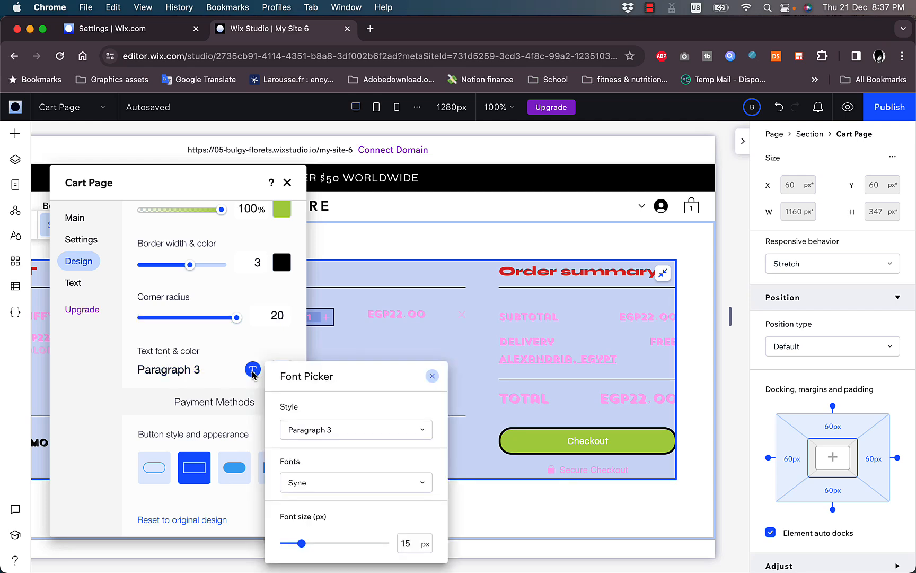
{"action": "left_click", "coordinate": [348, 429]}
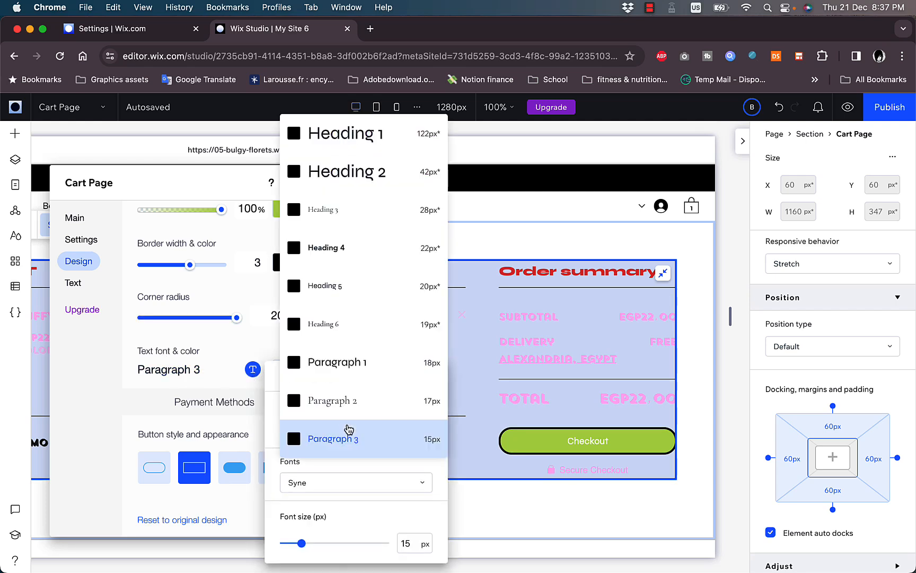
{"action": "left_click", "coordinate": [347, 368]}
{"action": "left_click", "coordinate": [337, 482]}
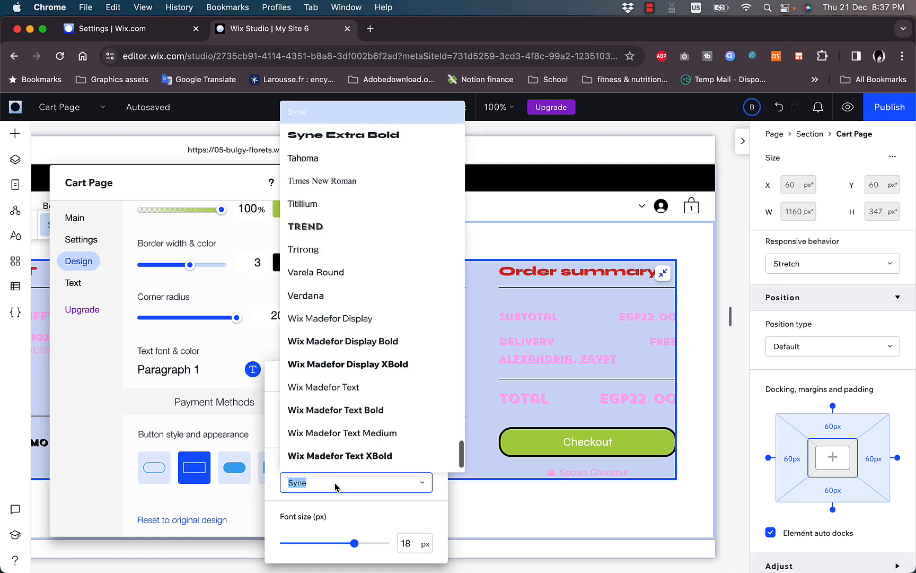
{"action": "left_click", "coordinate": [336, 457]}
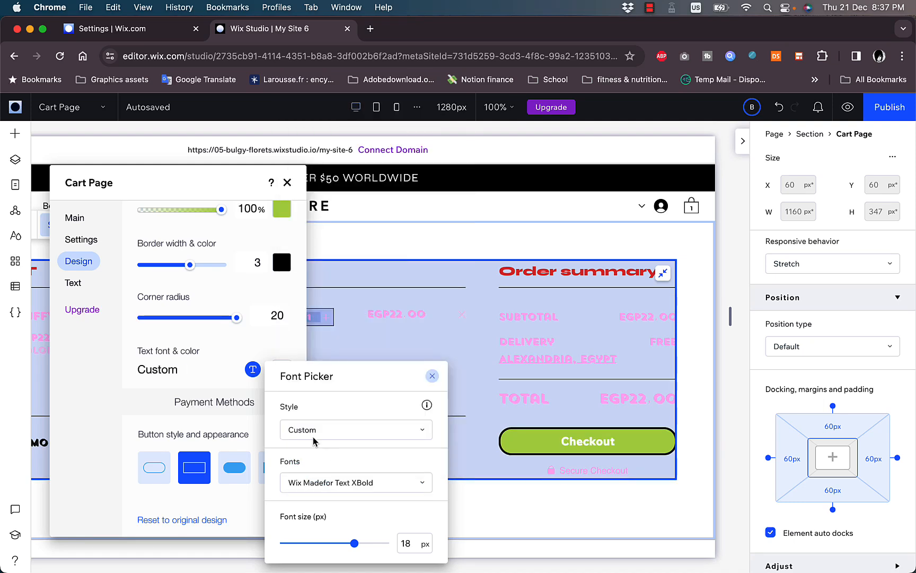
{"action": "left_click", "coordinate": [205, 395]}
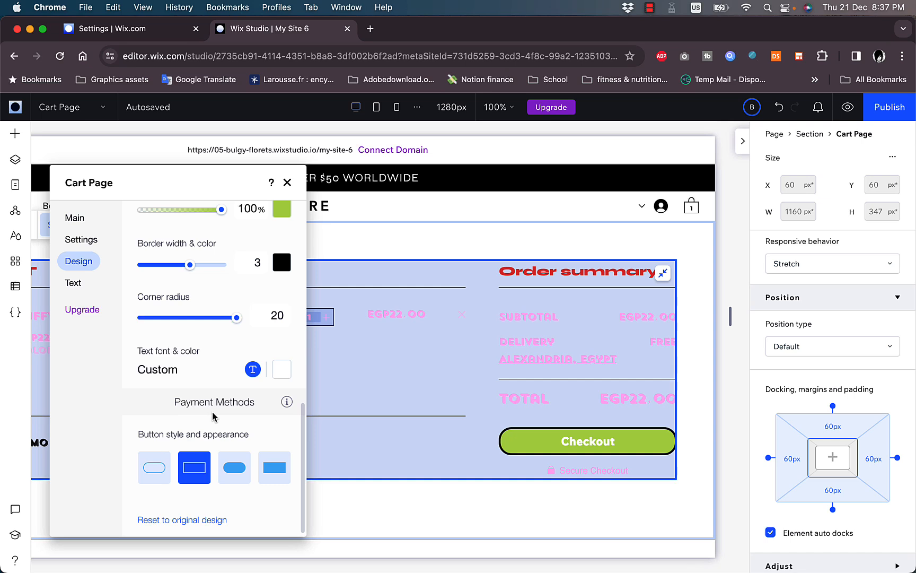
{"action": "left_click", "coordinate": [237, 470]}
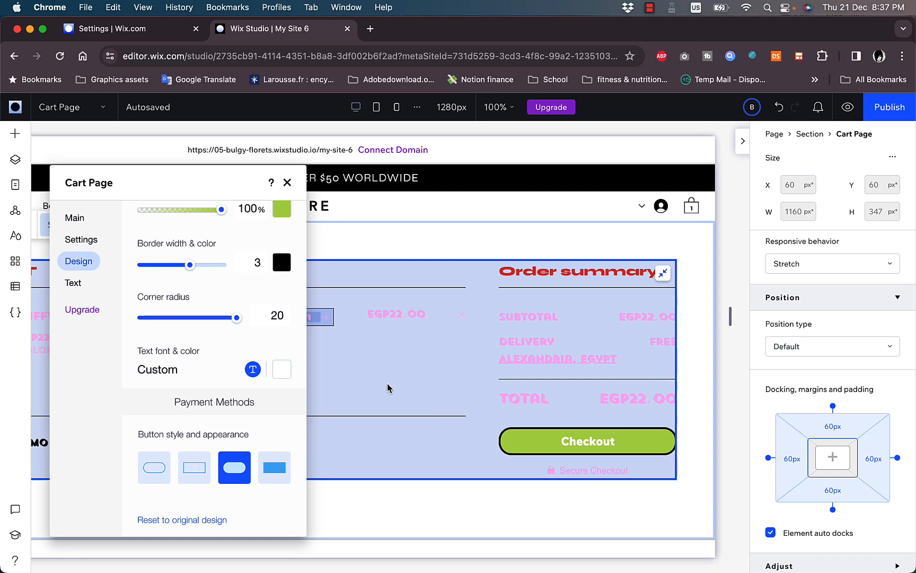
In the Text settings, shorten the page title from 'MY CART' to 'CART'
{"action": "left_click", "coordinate": [77, 282]}
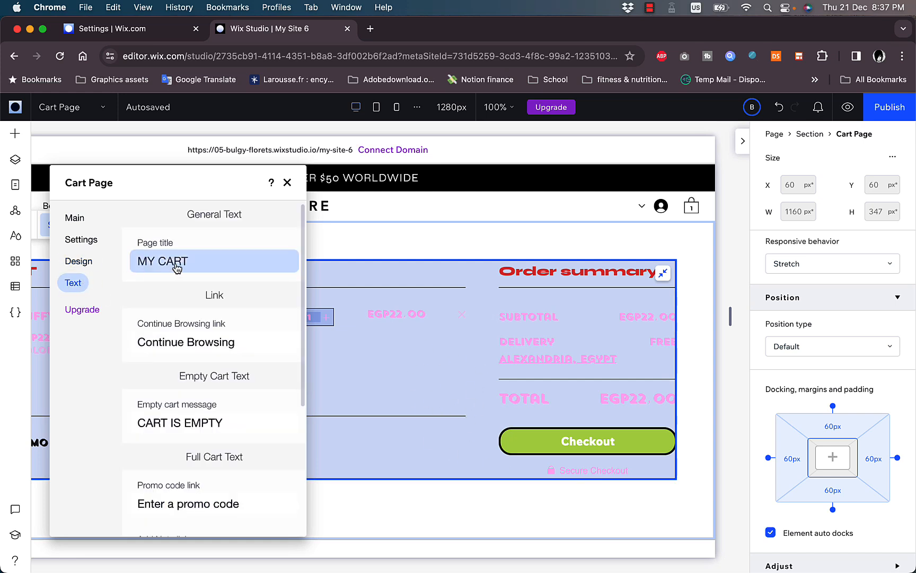
{"action": "left_click", "coordinate": [204, 260]}
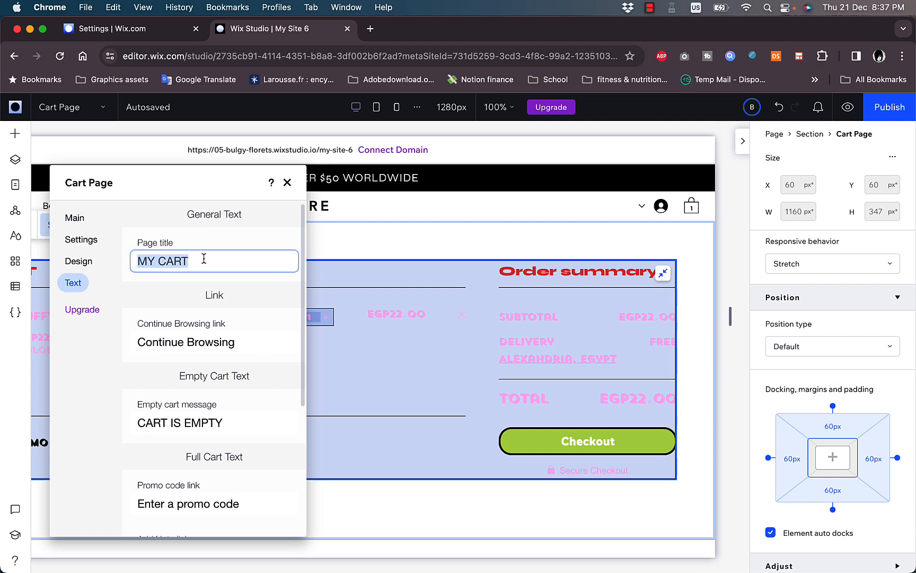
{"action": "left_click", "coordinate": [161, 262]}
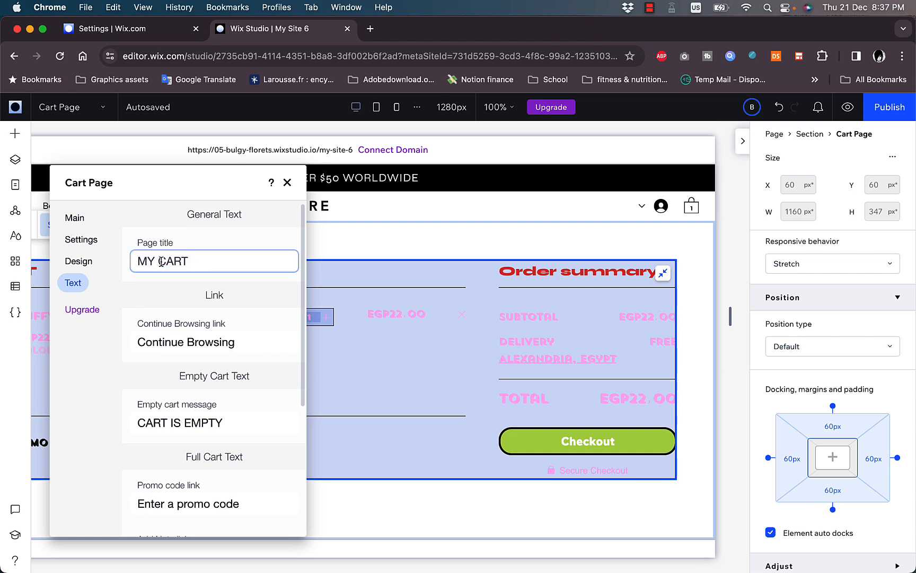
{"action": "key", "text": "BackSpace"}
{"action": "key", "text": "BackSpace"}
{"action": "key", "text": "BackSpace"}
{"action": "left_click_drag", "start_coordinate": [155, 182], "coordinate": [111, 218]}
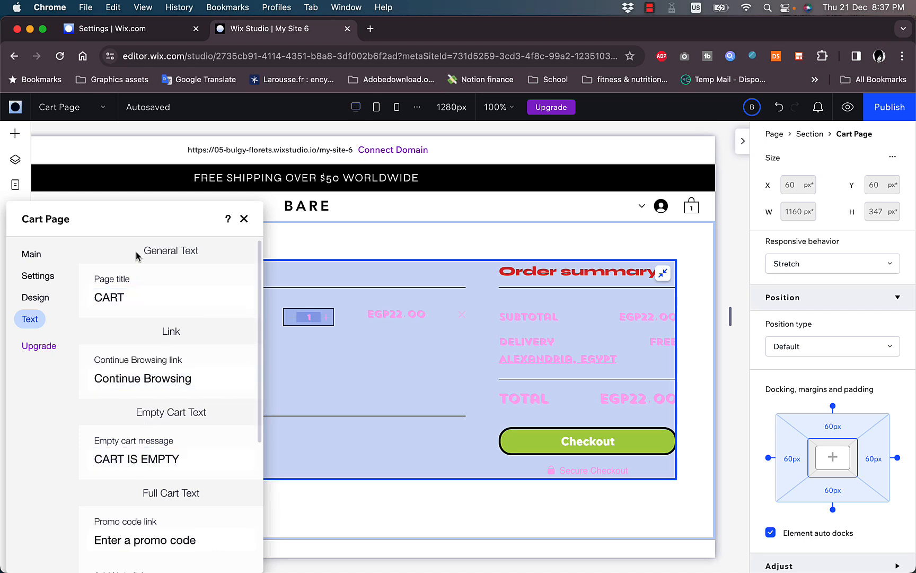
{"action": "left_click_drag", "start_coordinate": [122, 226], "coordinate": [184, 188]}
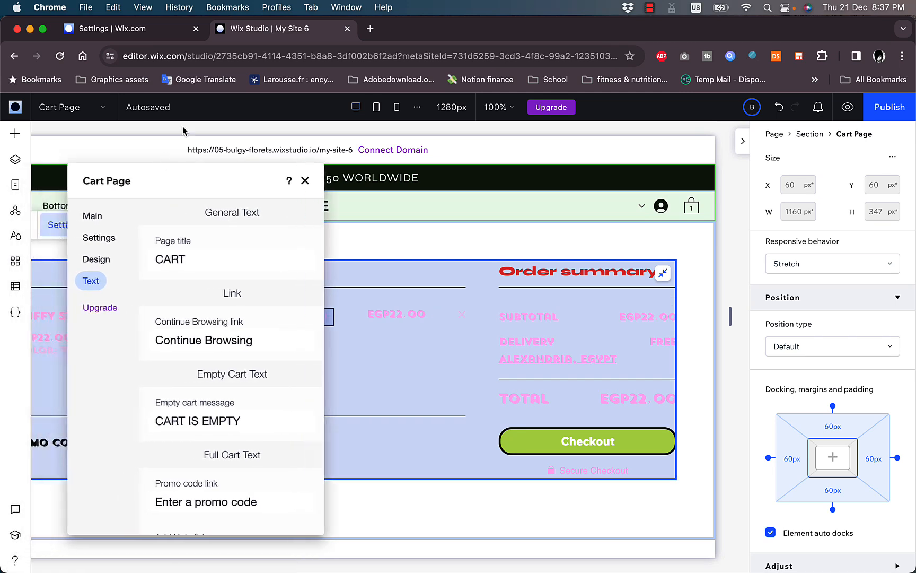
{"action": "scroll", "coordinate": [206, 321], "scroll_direction": "down", "scroll_amount": 5}
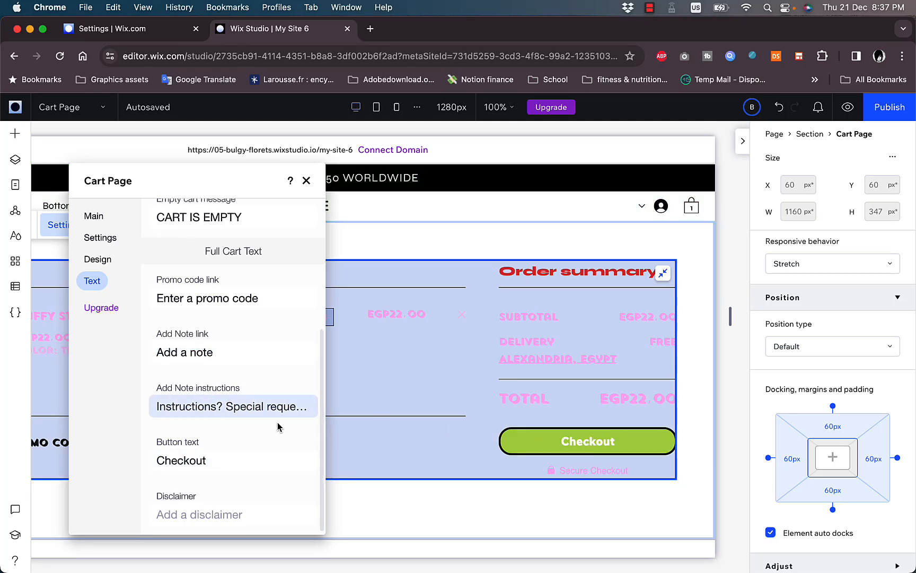
Change the checkout button text to 'go to checkout'
{"action": "scroll", "coordinate": [217, 472], "scroll_direction": "up", "scroll_amount": 5}
{"action": "scroll", "coordinate": [223, 480], "scroll_direction": "down", "scroll_amount": 4}
{"action": "left_click", "coordinate": [221, 466]}
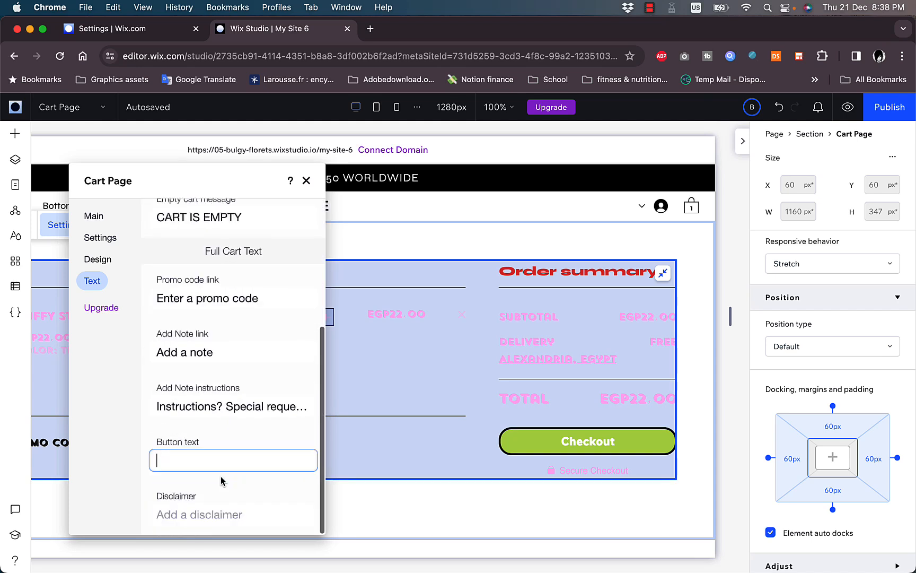
{"action": "type", "text": "go to checkout"}
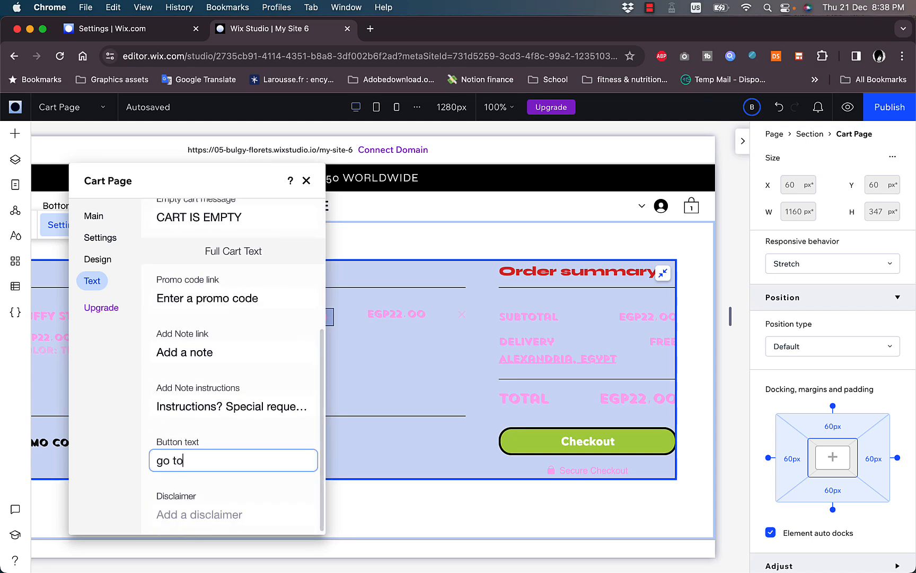
{"action": "left_click", "coordinate": [259, 479]}
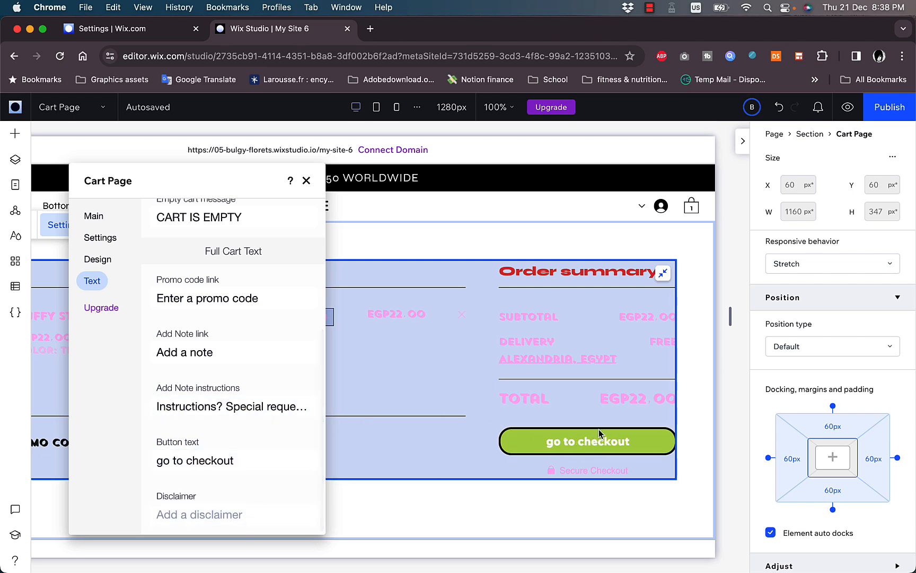
Add the cart disclaimer 'payment is cash'
{"action": "left_click", "coordinate": [205, 516]}
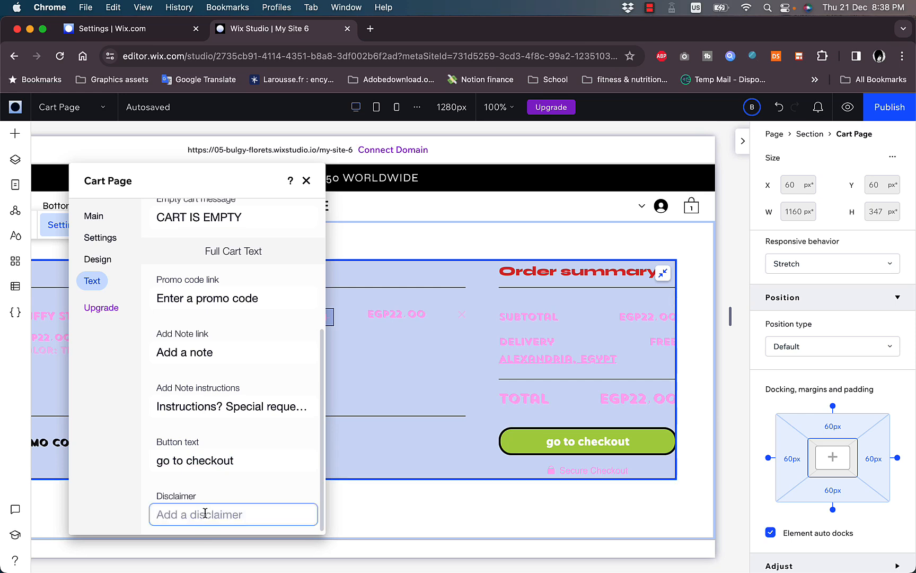
{"action": "type", "text": "payment is cash"}
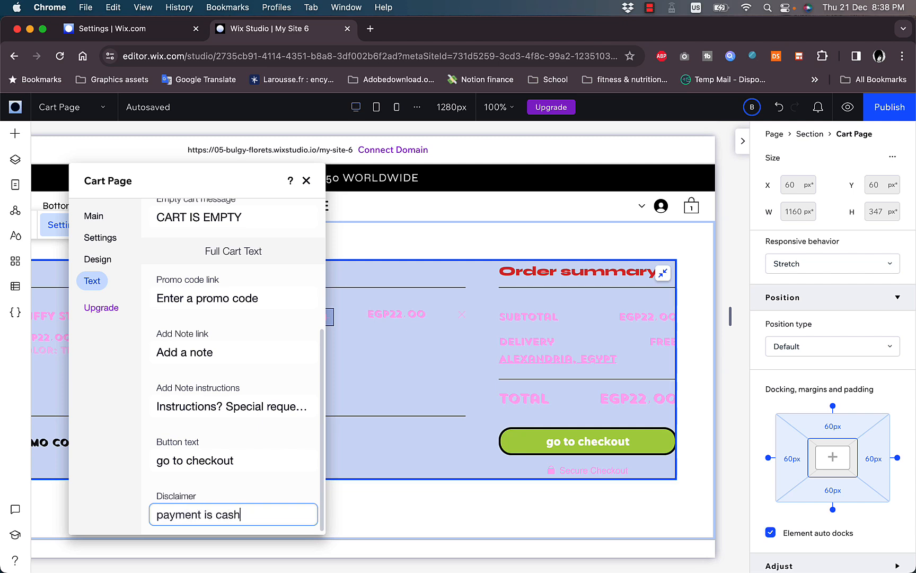
{"action": "key", "text": "Return"}
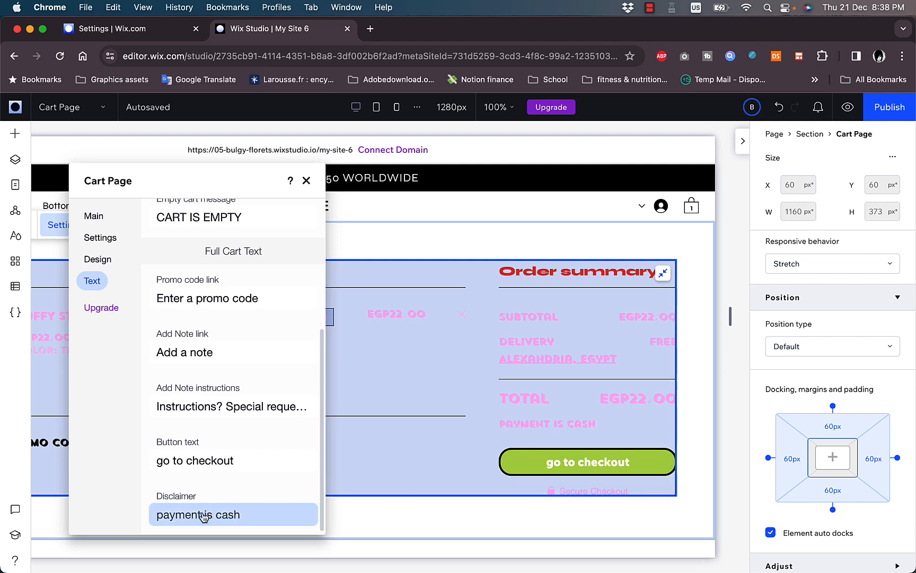
{"action": "scroll", "coordinate": [472, 498], "scroll_direction": "down", "scroll_amount": 1}
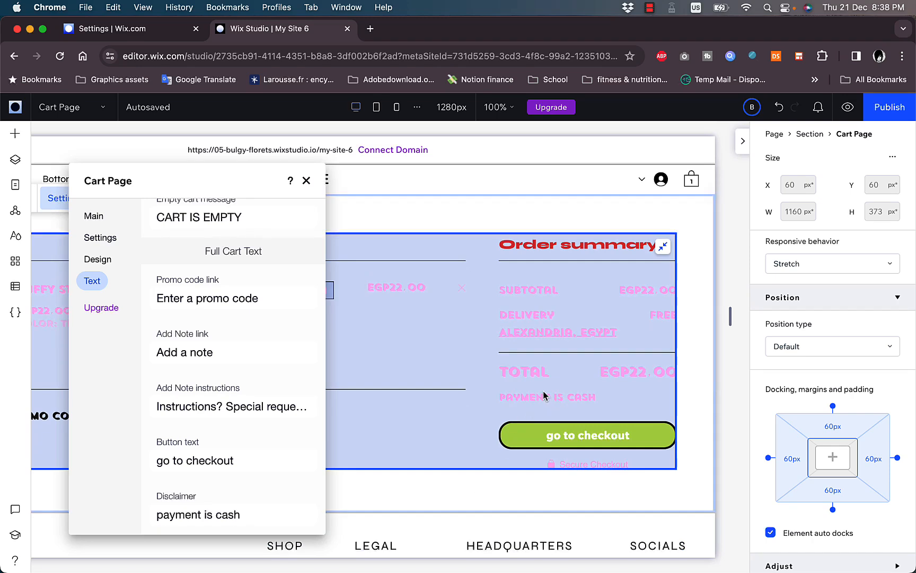
Open the WixStores upgrade offer and choose Maybe Later
{"action": "left_click", "coordinate": [102, 307]}
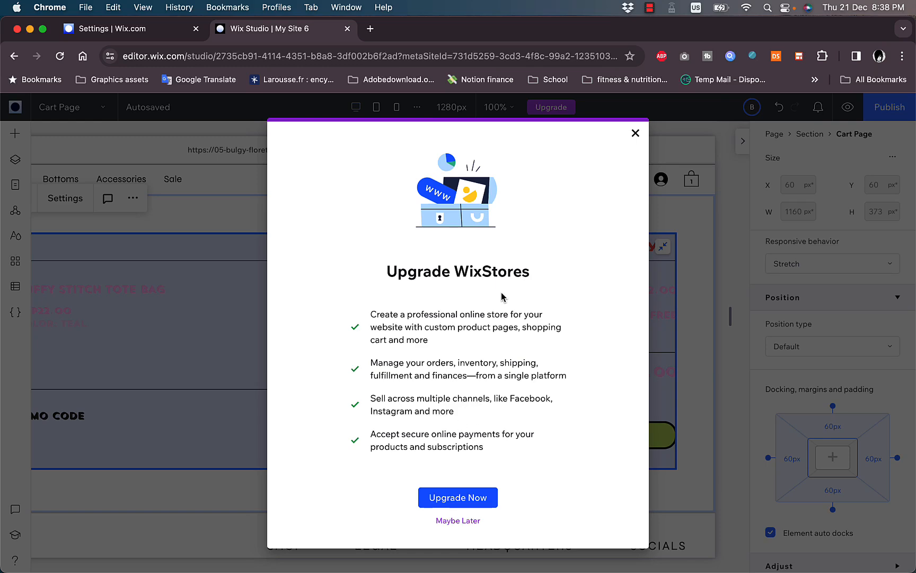
{"action": "left_click", "coordinate": [459, 520]}
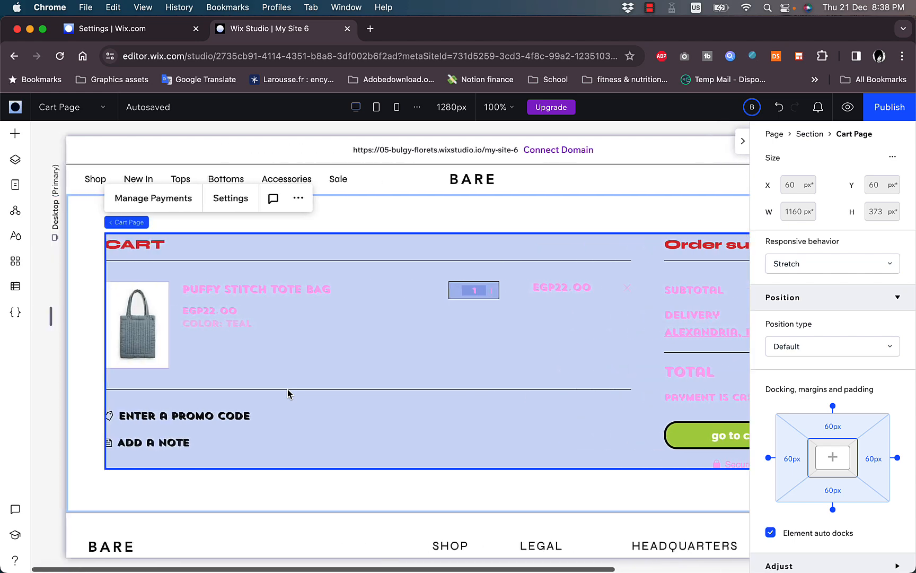
{"action": "scroll", "coordinate": [376, 328], "scroll_direction": "right", "scroll_amount": 6}
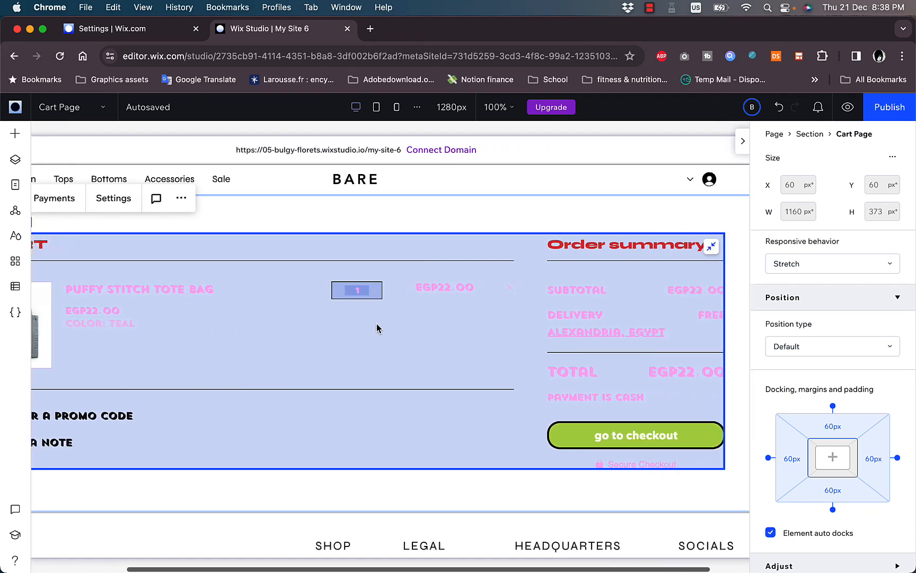
{"action": "scroll", "coordinate": [377, 328], "scroll_direction": "left", "scroll_amount": 6}
{"action": "scroll", "coordinate": [376, 328], "scroll_direction": "right", "scroll_amount": 2}
{"action": "scroll", "coordinate": [376, 329], "scroll_direction": "right", "scroll_amount": 4}
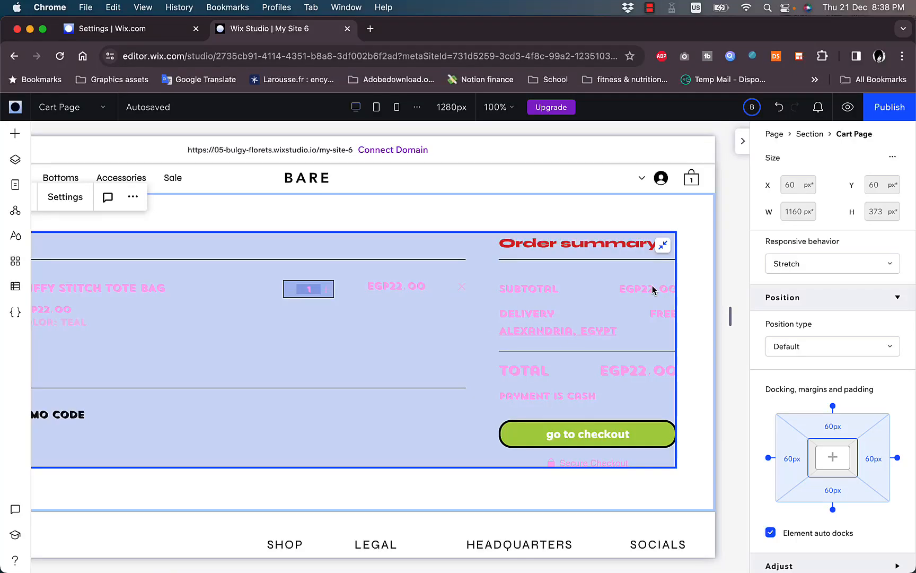
{"action": "scroll", "coordinate": [257, 344], "scroll_direction": "left", "scroll_amount": 3}
{"action": "scroll", "coordinate": [258, 344], "scroll_direction": "left", "scroll_amount": 3}
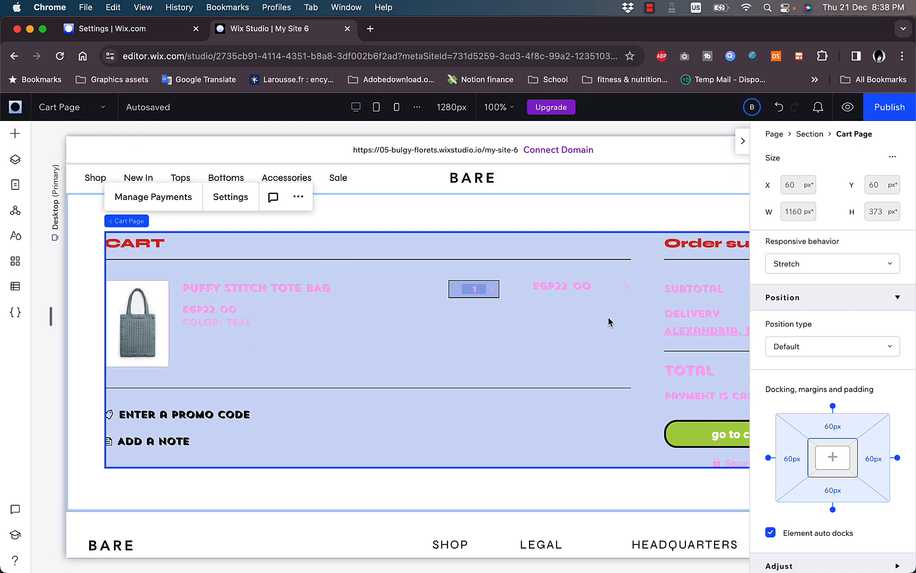
{"action": "scroll", "coordinate": [570, 288], "scroll_direction": "right", "scroll_amount": 5}
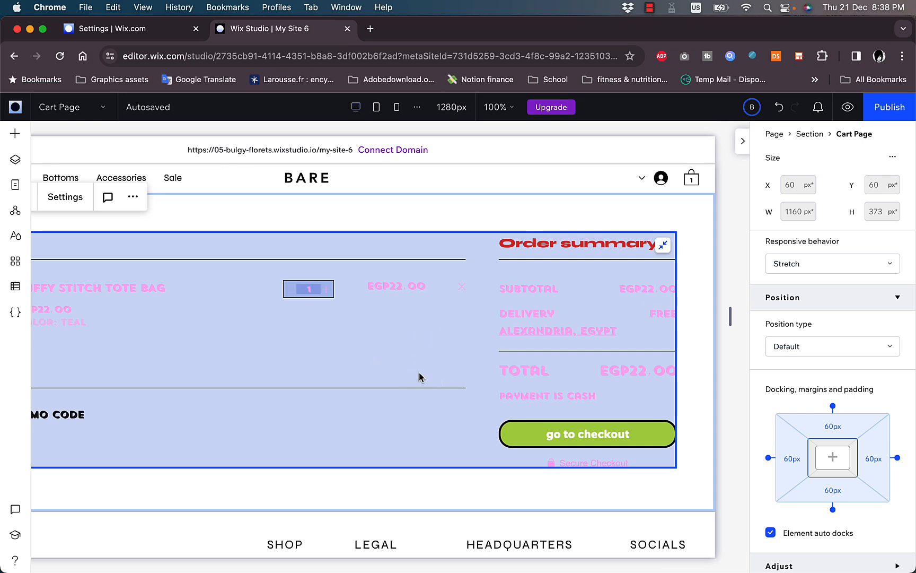
{"action": "scroll", "coordinate": [384, 382], "scroll_direction": "left", "scroll_amount": 5}
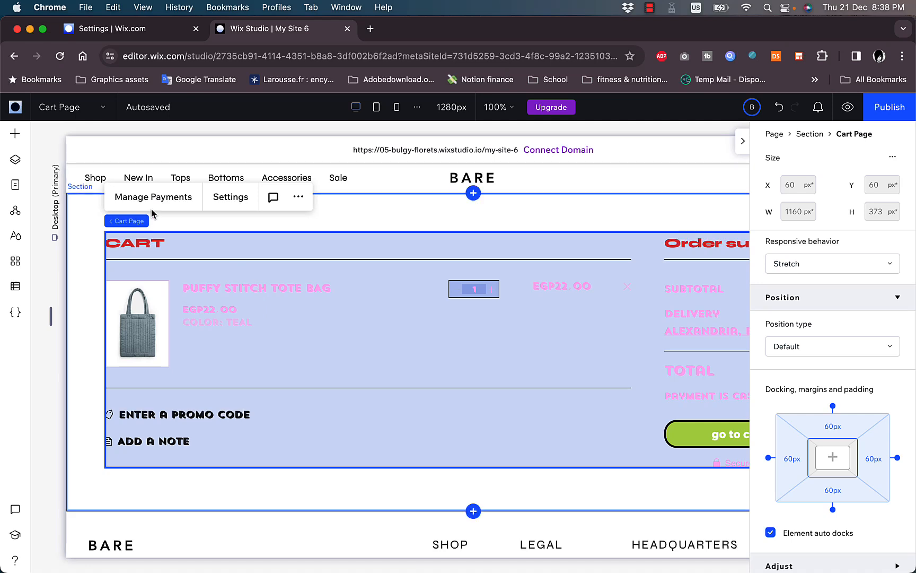
Show the Site Pages list and scroll down to the Store Pages group
{"action": "left_click", "coordinate": [17, 185]}
{"action": "scroll", "coordinate": [152, 326], "scroll_direction": "down", "scroll_amount": 2}
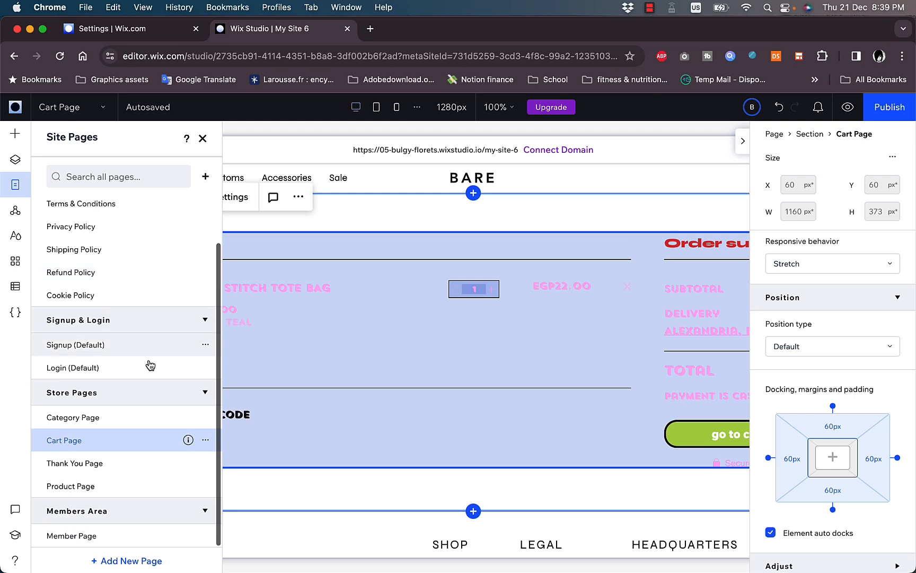